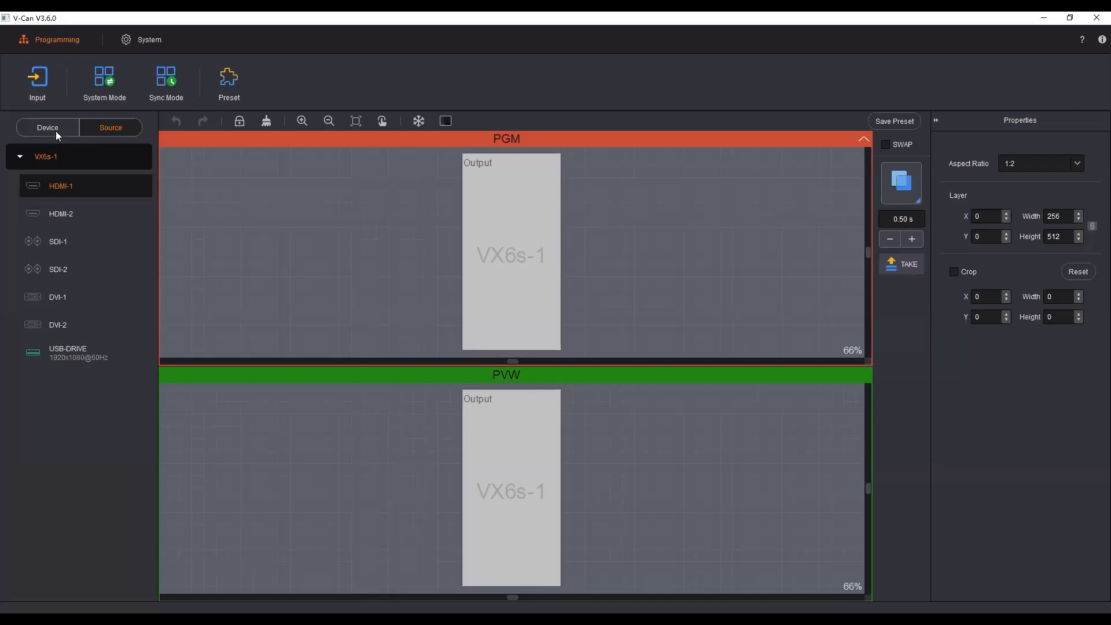
# Show the connected devices and examine the available test patterns in the Self-Test settings
pyautogui.click(59, 130)
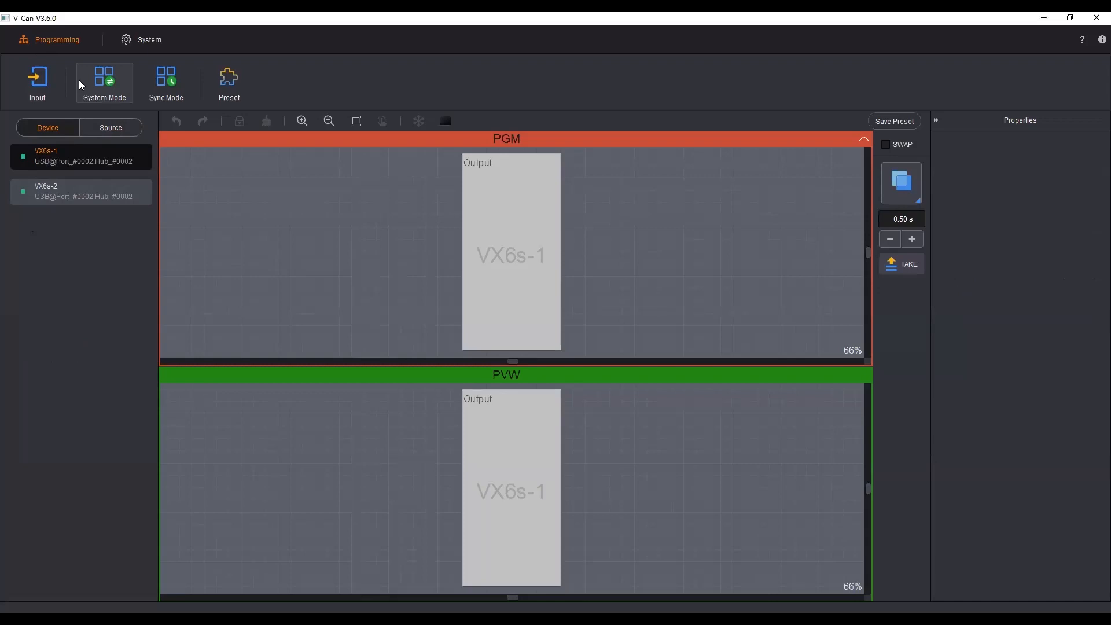
pyautogui.click(156, 41)
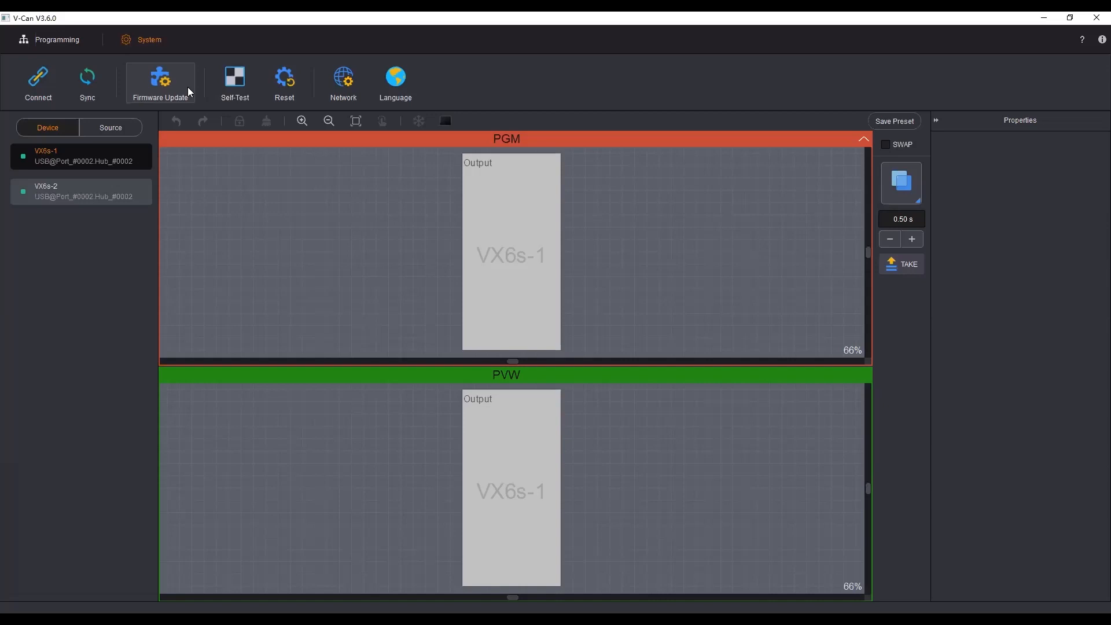
pyautogui.click(240, 88)
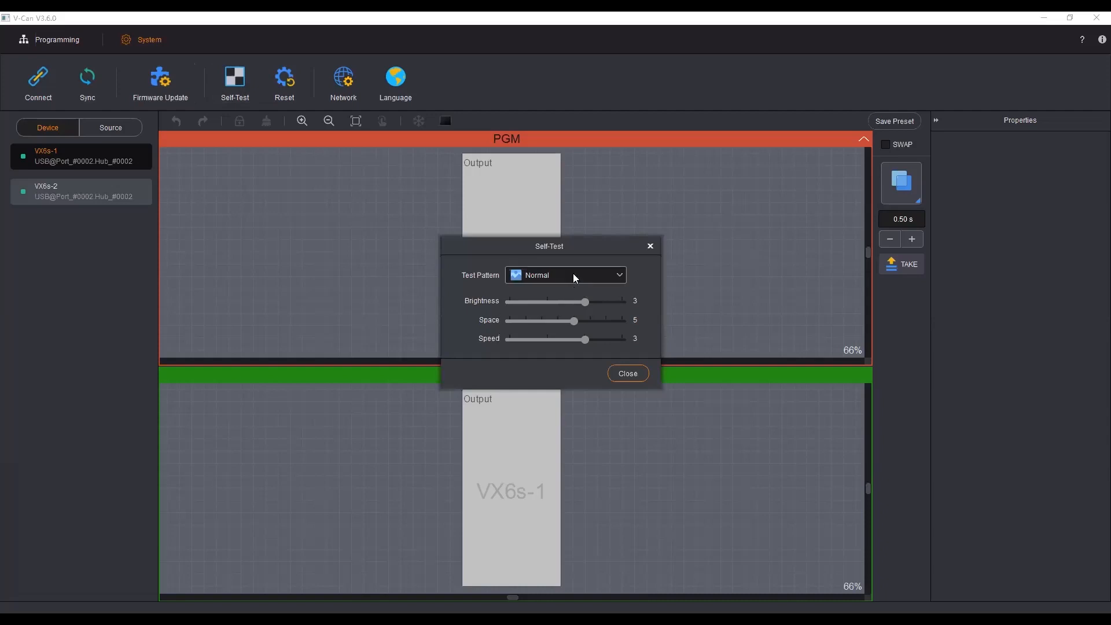
pyautogui.click(617, 276)
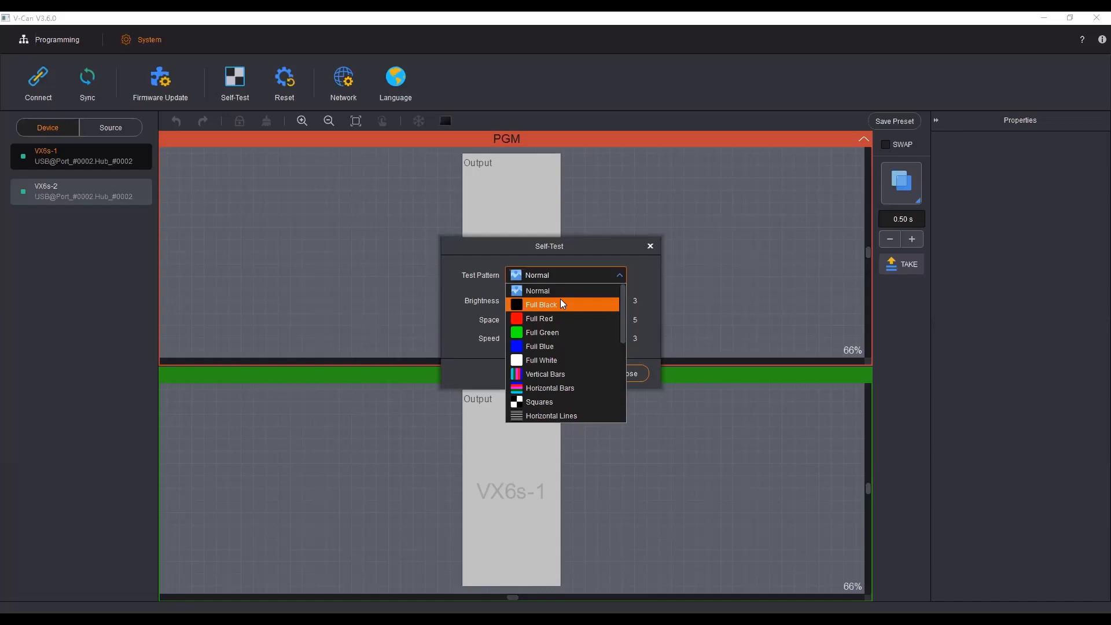
pyautogui.click(652, 246)
pyautogui.click(652, 245)
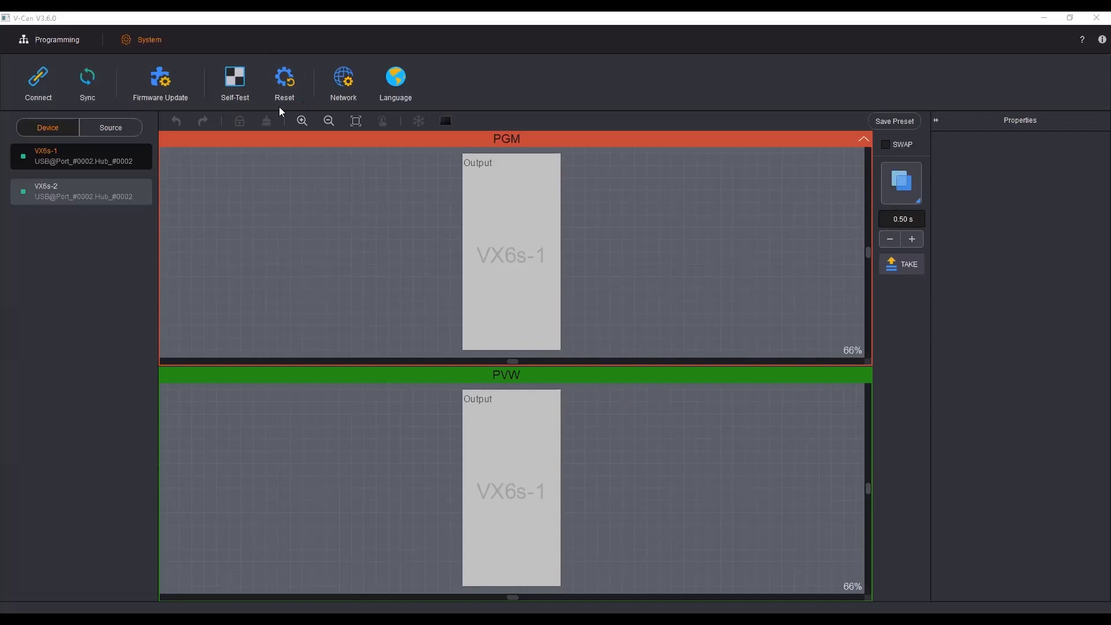
# Review the manual network address settings and the available interface languages without changing them
pyautogui.click(336, 88)
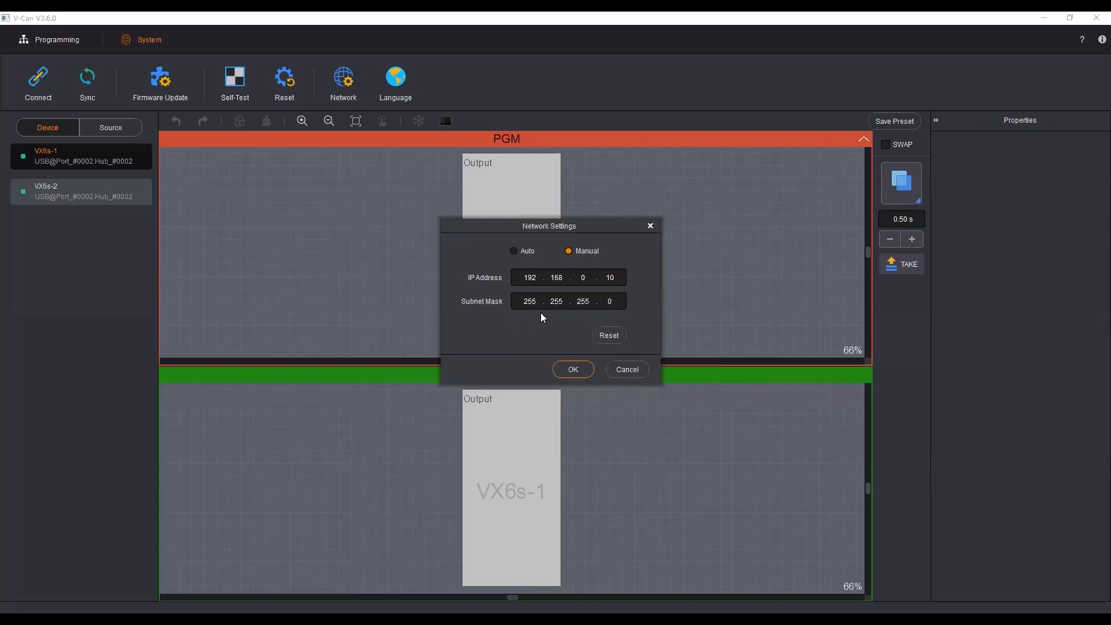
pyautogui.click(627, 369)
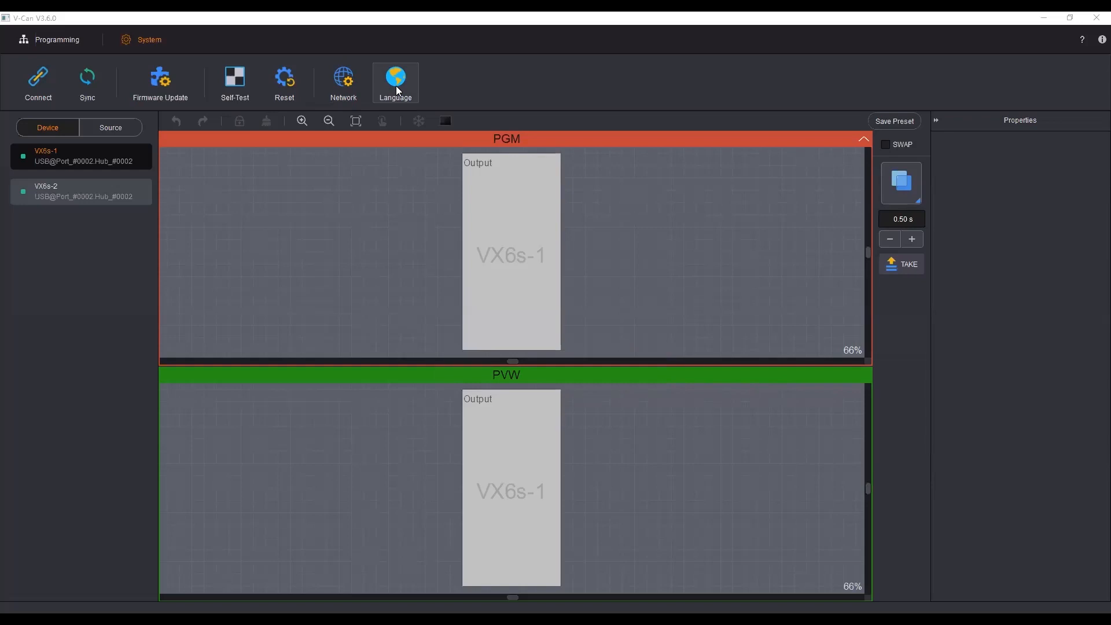
pyautogui.click(395, 86)
pyautogui.click(533, 296)
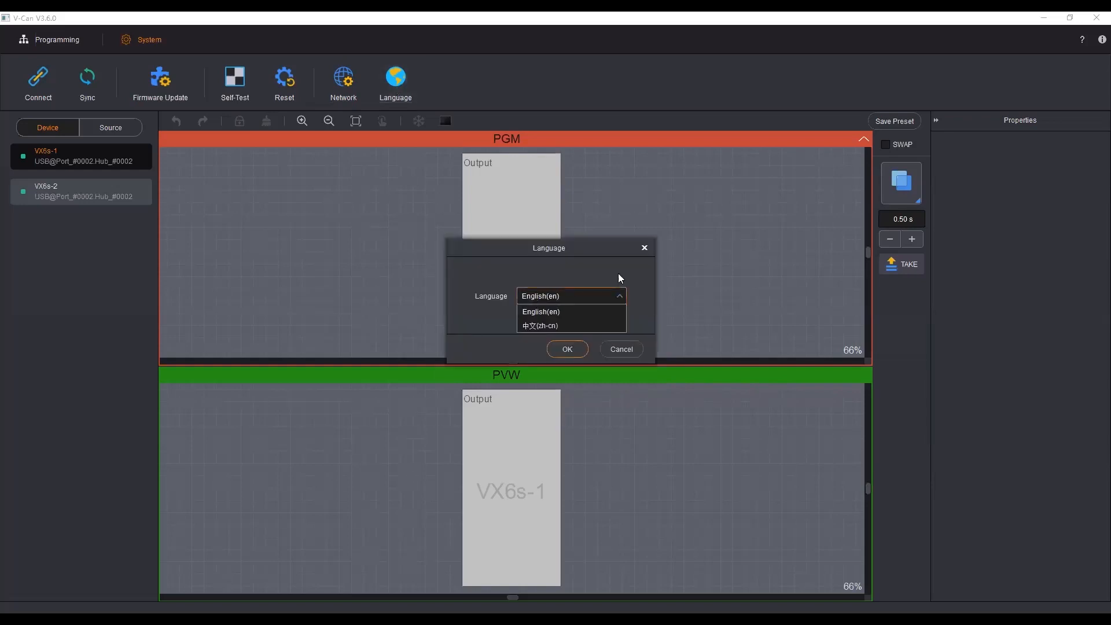
pyautogui.click(648, 250)
pyautogui.click(647, 250)
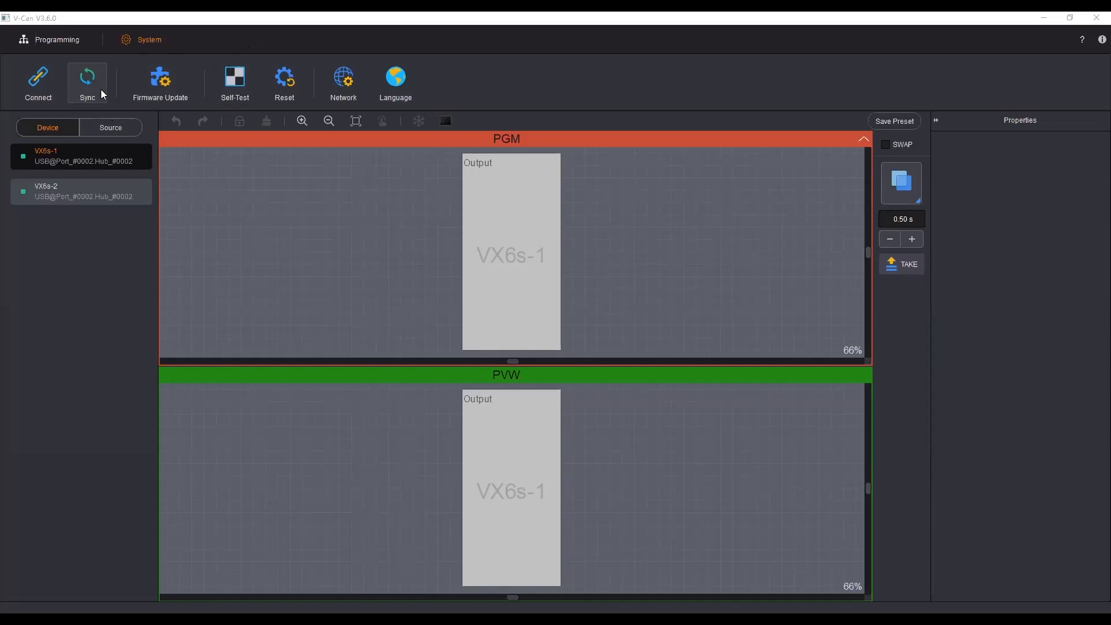
# Inspect the resolution and frame rate settings of the HDMI-1 input and its color adjustments
pyautogui.click(62, 42)
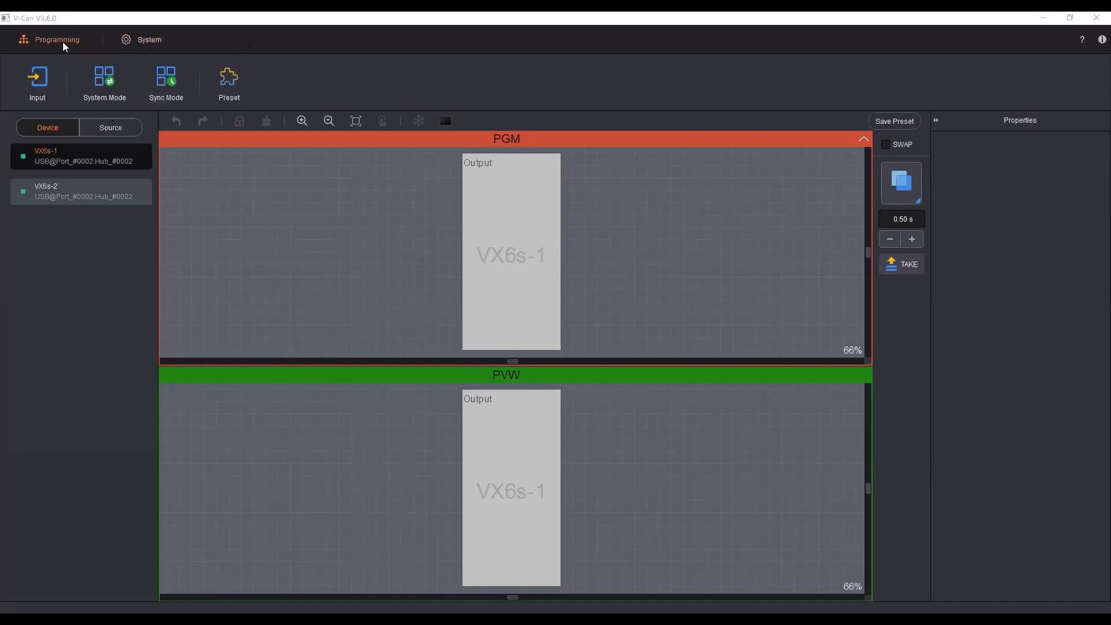
pyautogui.click(38, 81)
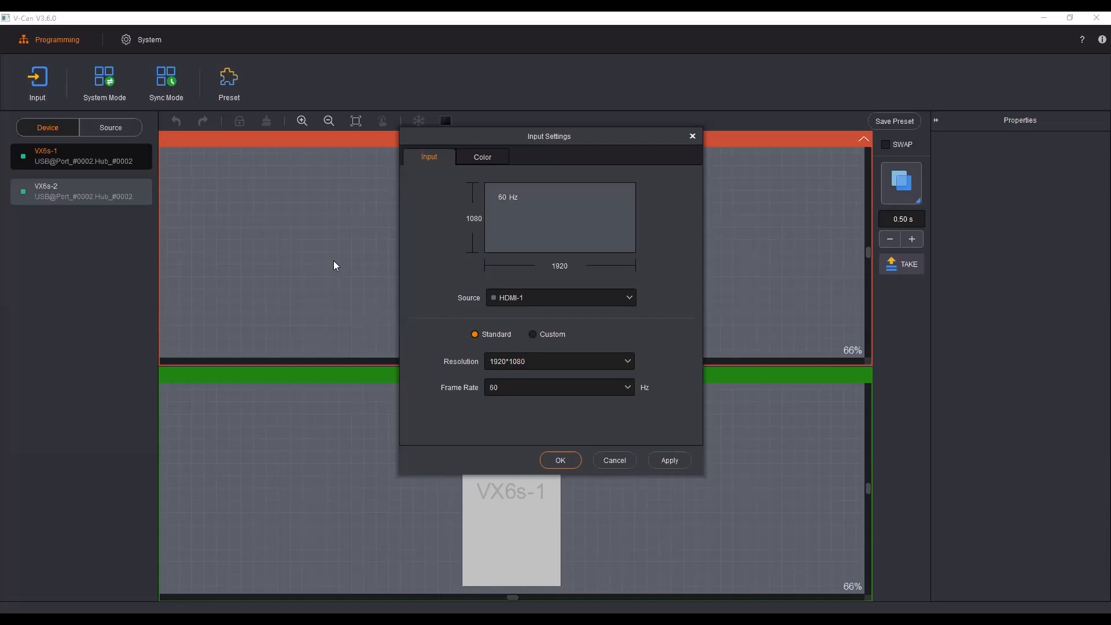
pyautogui.click(521, 297)
pyautogui.click(520, 297)
pyautogui.click(482, 157)
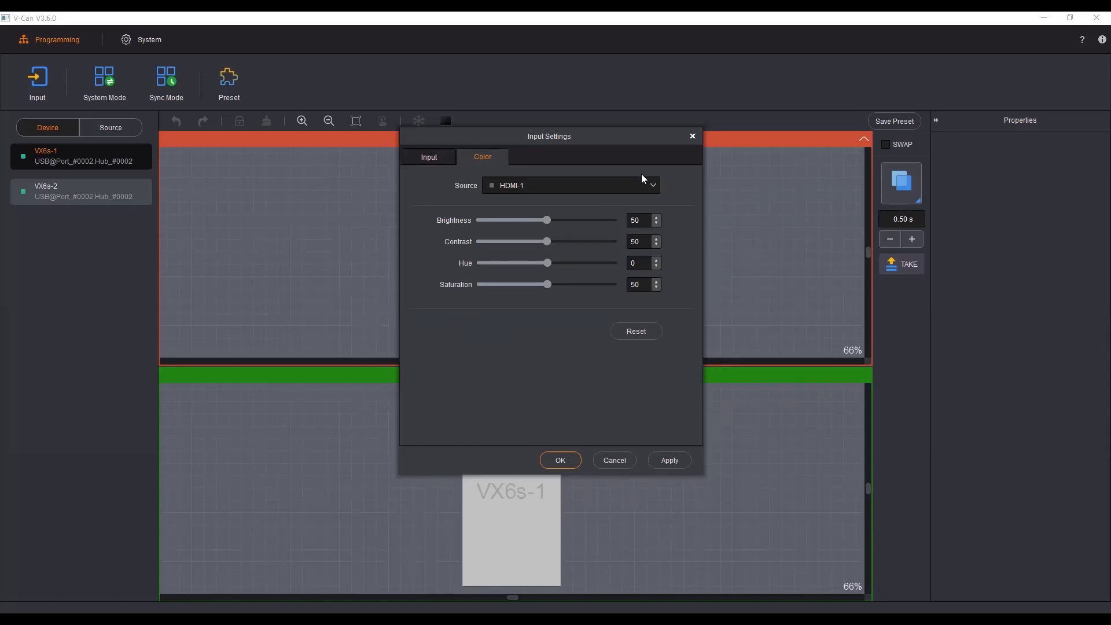
pyautogui.click(693, 136)
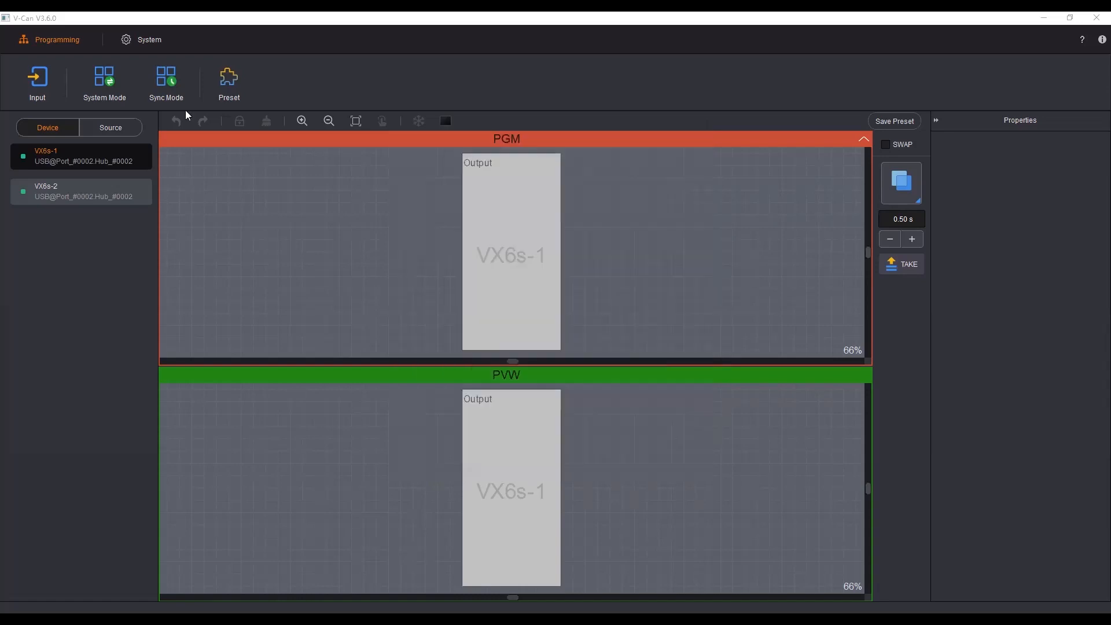
# Switch the system mode to Direct and back to Switcher
pyautogui.click(102, 86)
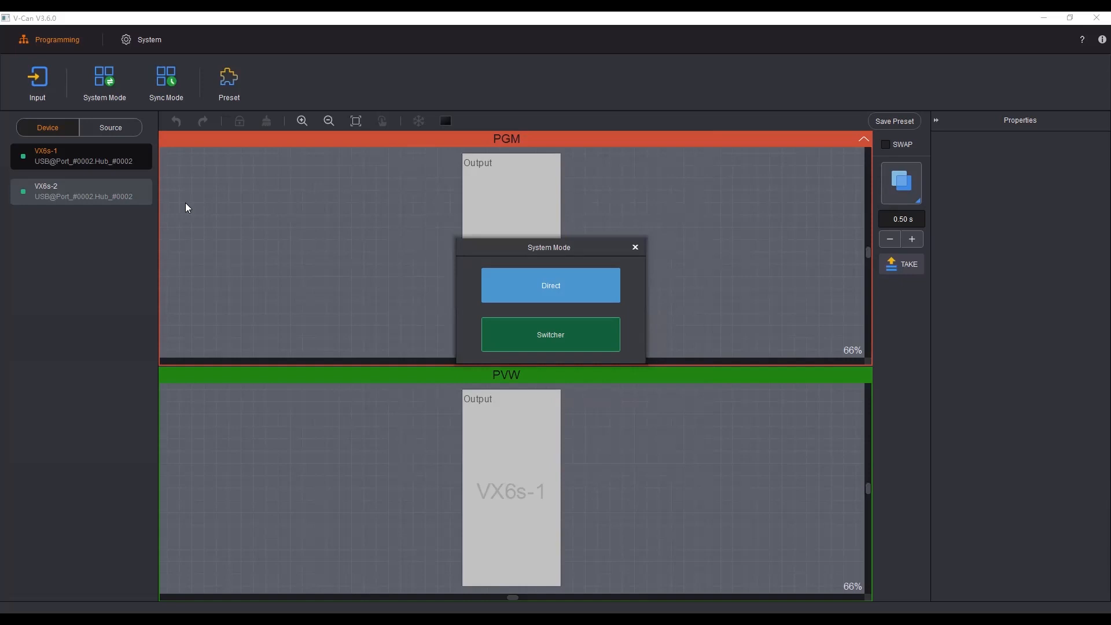
pyautogui.click(595, 286)
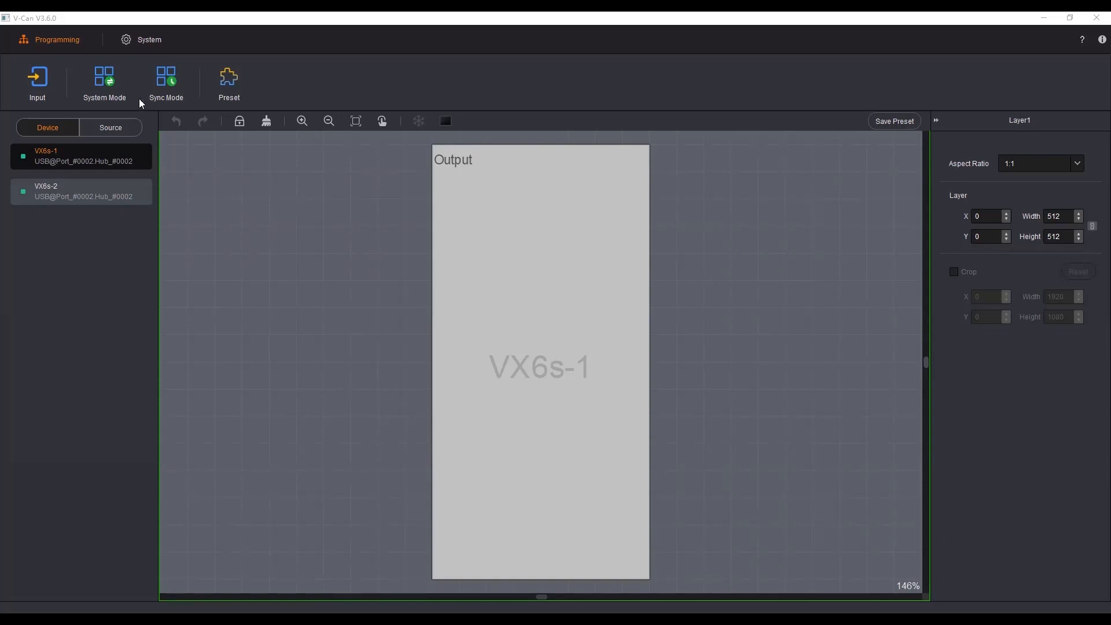
pyautogui.click(107, 85)
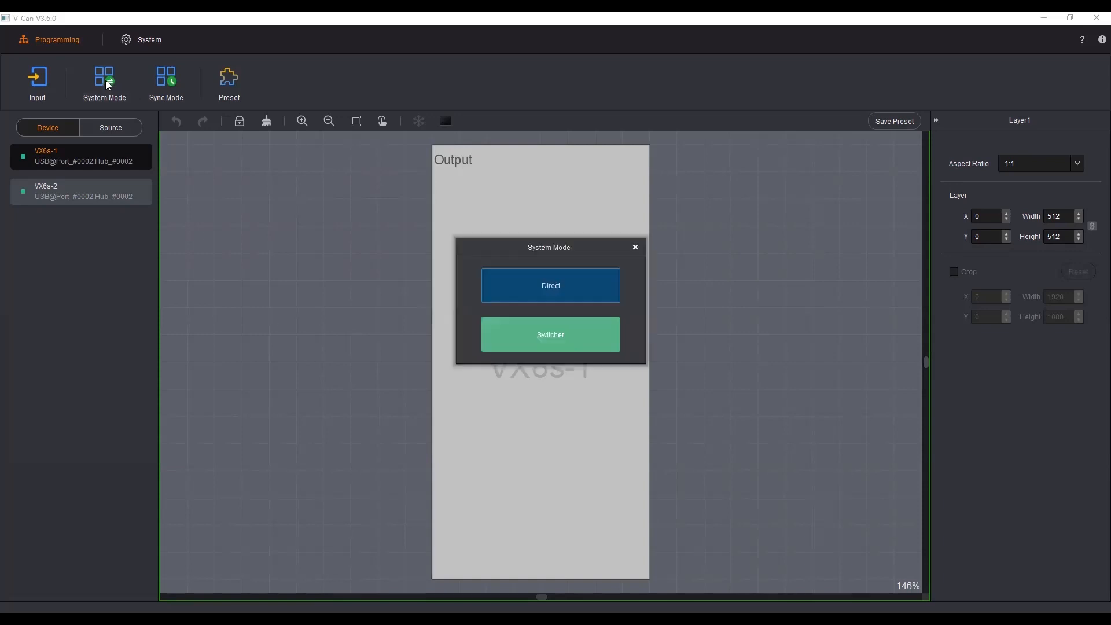
pyautogui.click(564, 349)
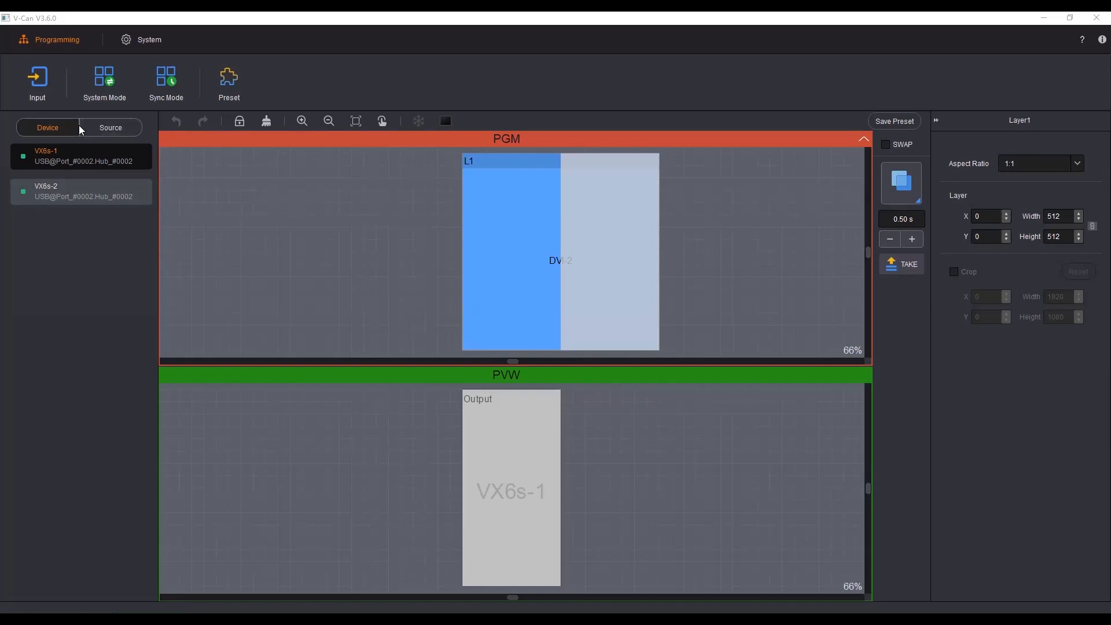
# Add the HDMI-1 source as a second layer in the preview, overlapping layer 1 at about X 114, Y 131
pyautogui.click(113, 128)
pyautogui.moveTo(65, 185); pyautogui.dragTo(540, 458)
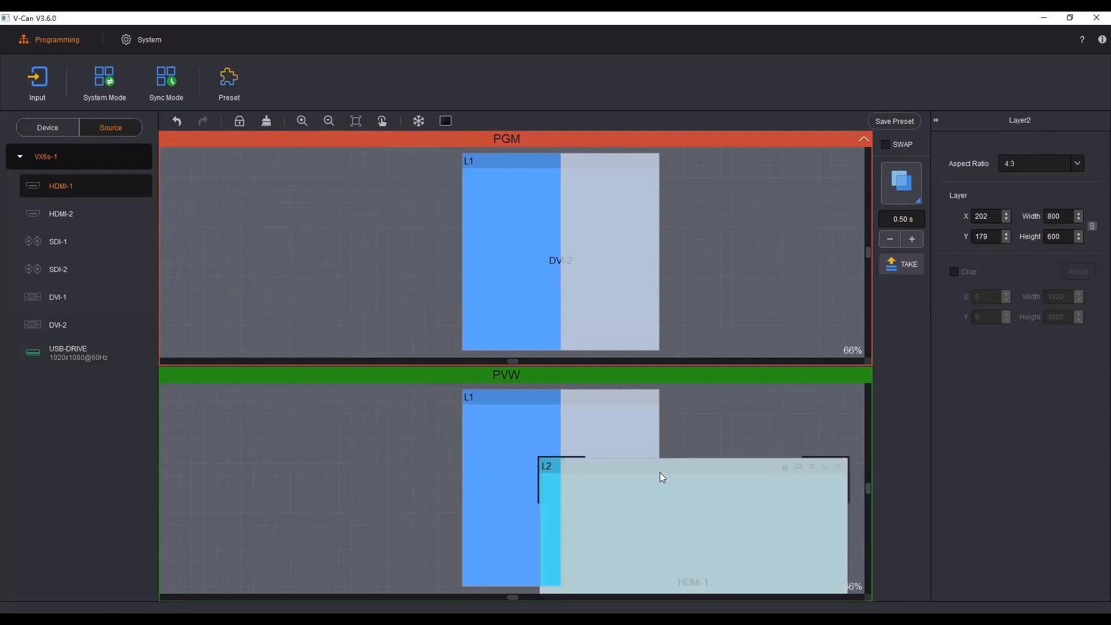
pyautogui.moveTo(660, 472); pyautogui.dragTo(628, 449)
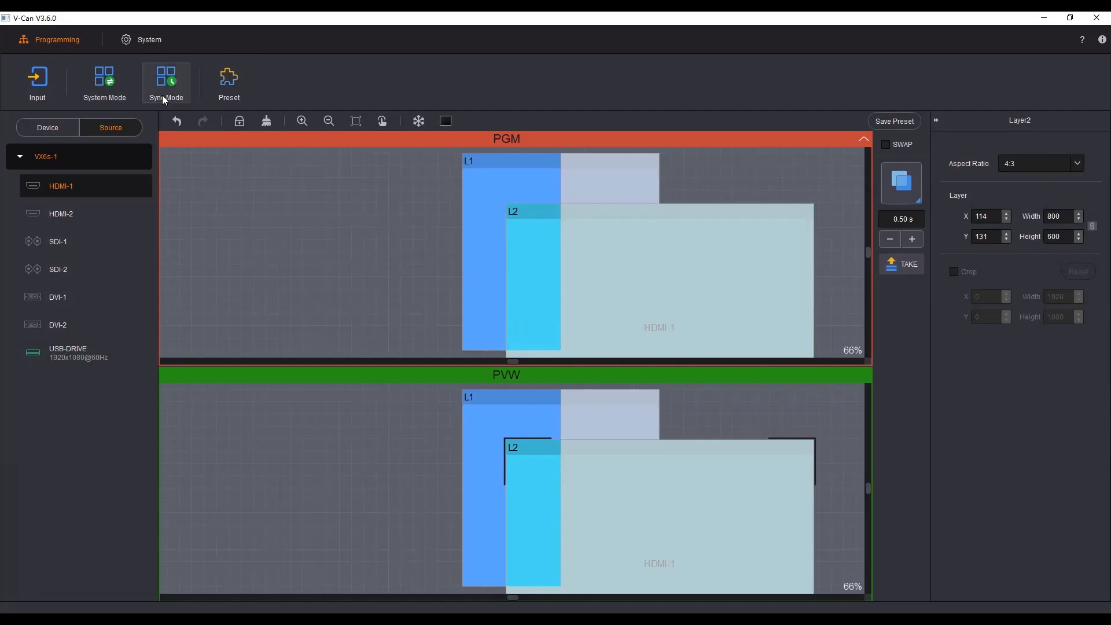
# Store the current two-layer layout in Preset1 and close the preset list
pyautogui.click(231, 81)
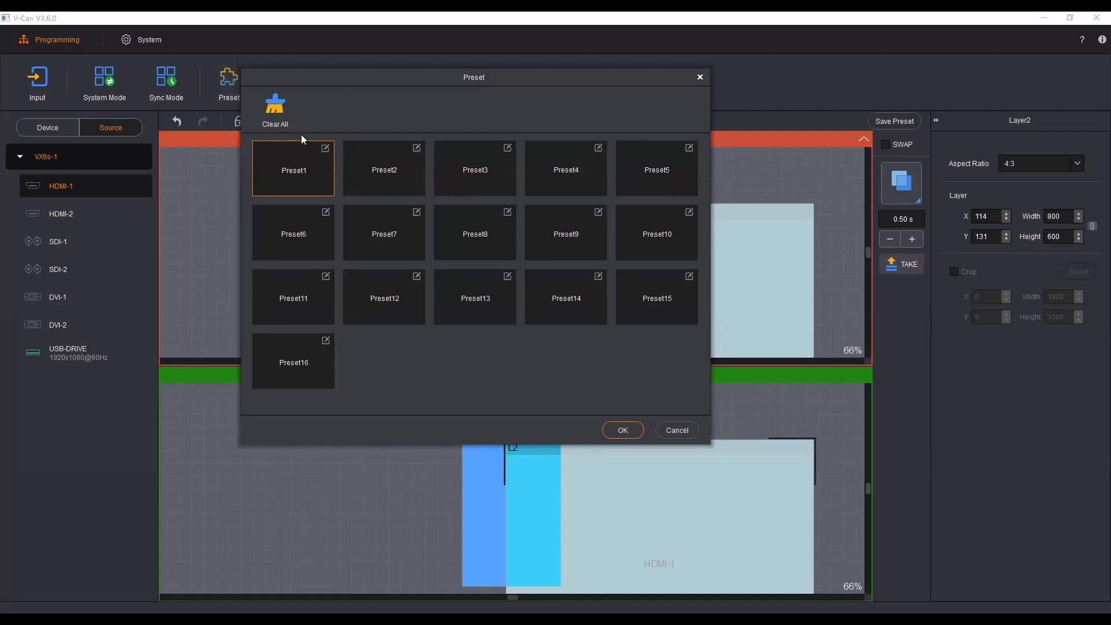
pyautogui.click(281, 167)
pyautogui.click(303, 169)
pyautogui.click(303, 169)
pyautogui.click(699, 77)
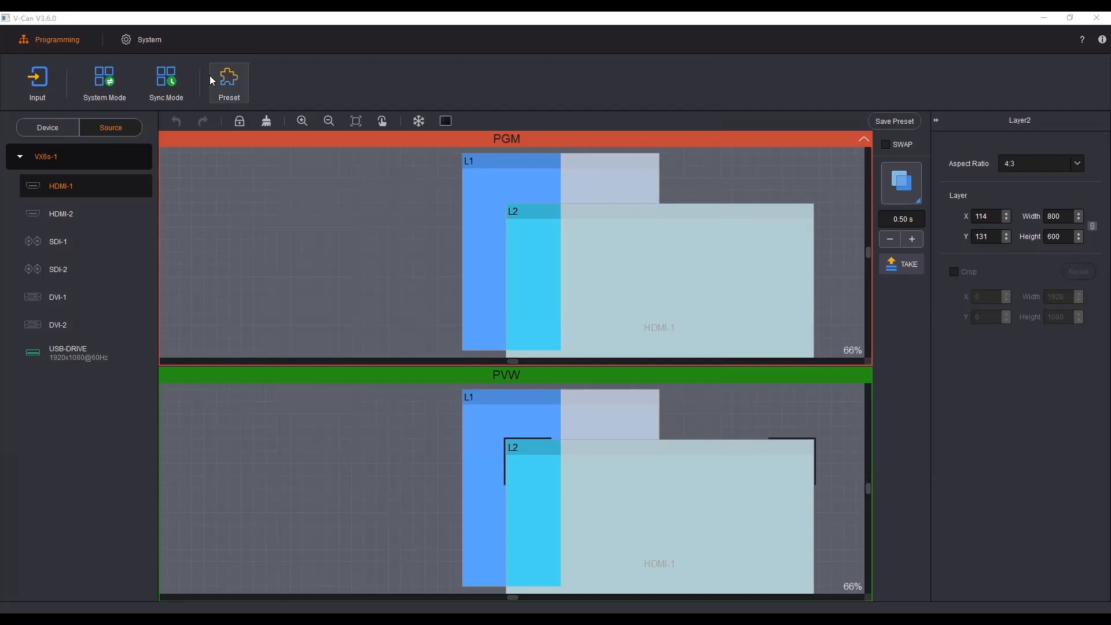
# Revisit the system functions, the HDMI-1 color and input settings, and the available system modes
pyautogui.click(160, 38)
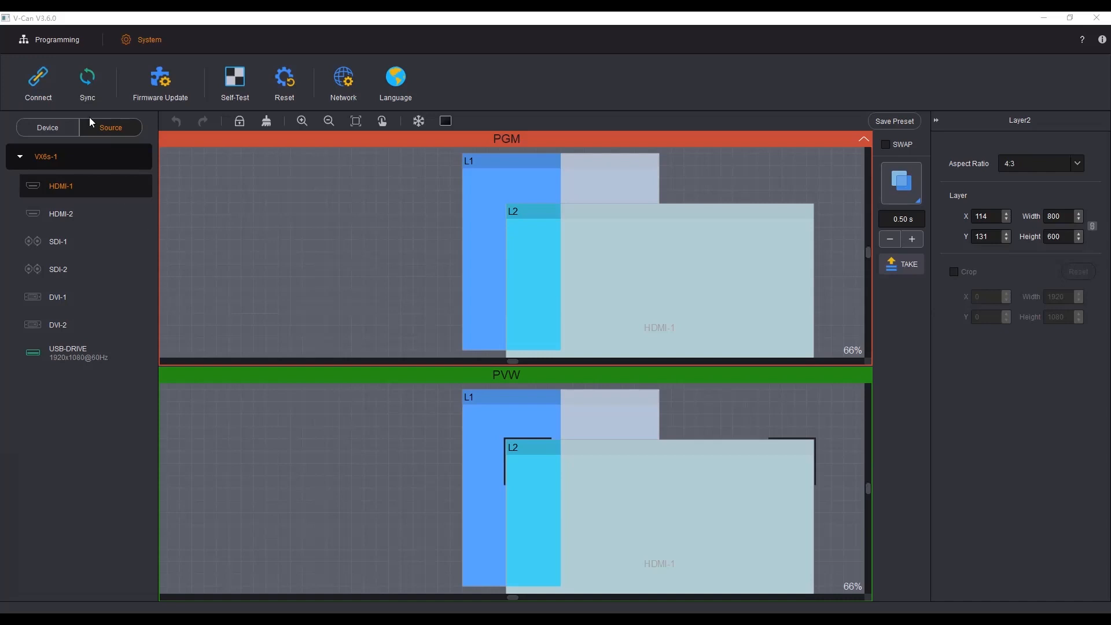
pyautogui.click(70, 39)
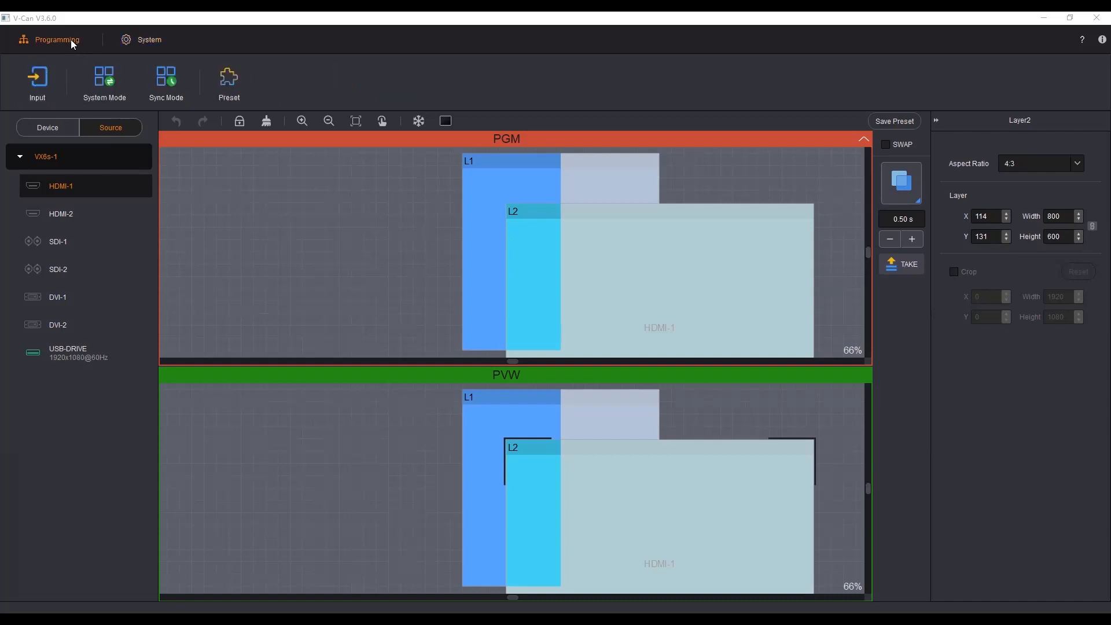
pyautogui.click(34, 86)
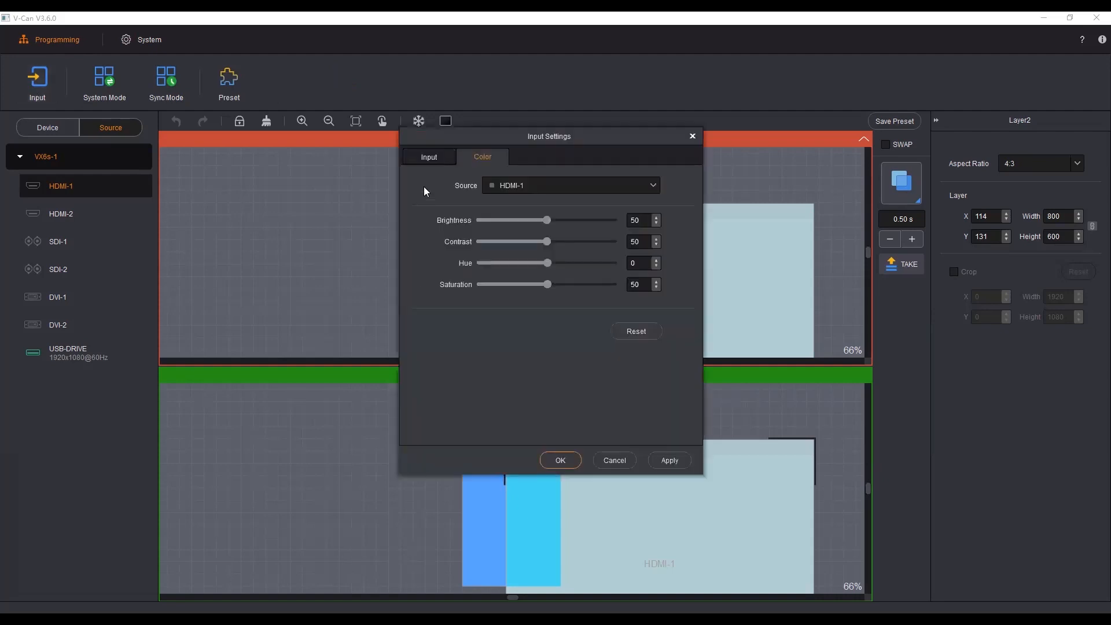
pyautogui.click(440, 155)
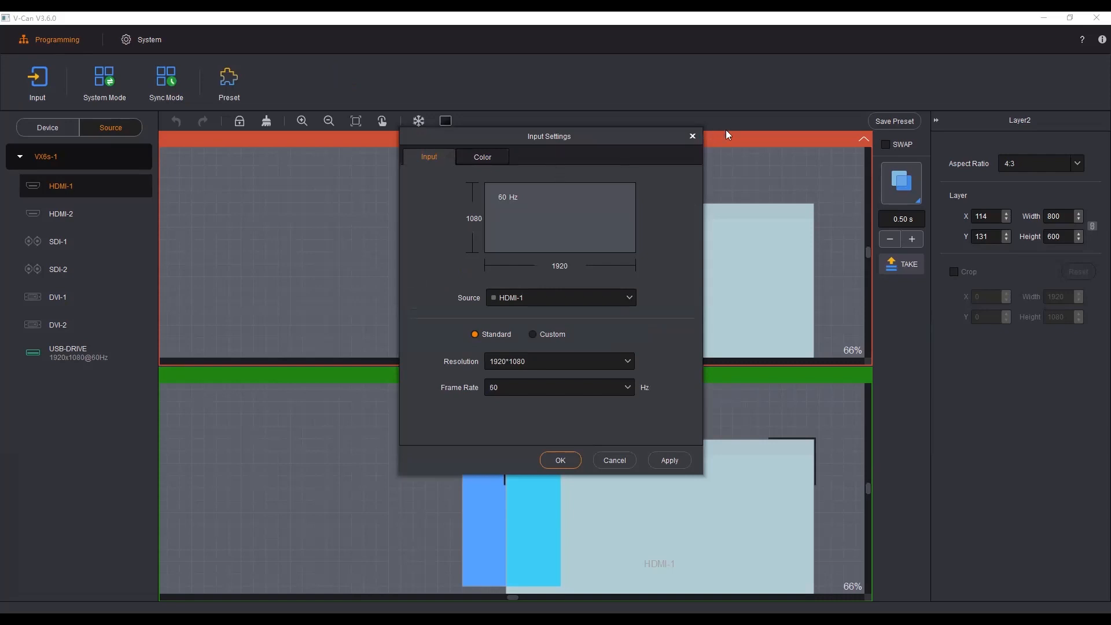
pyautogui.click(693, 136)
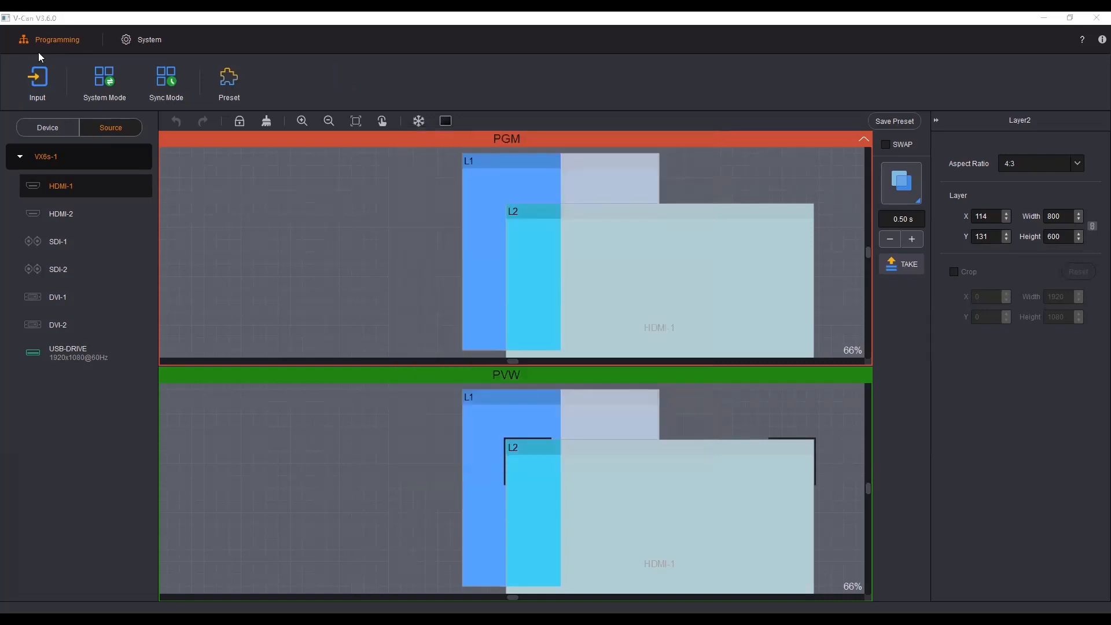
pyautogui.click(105, 79)
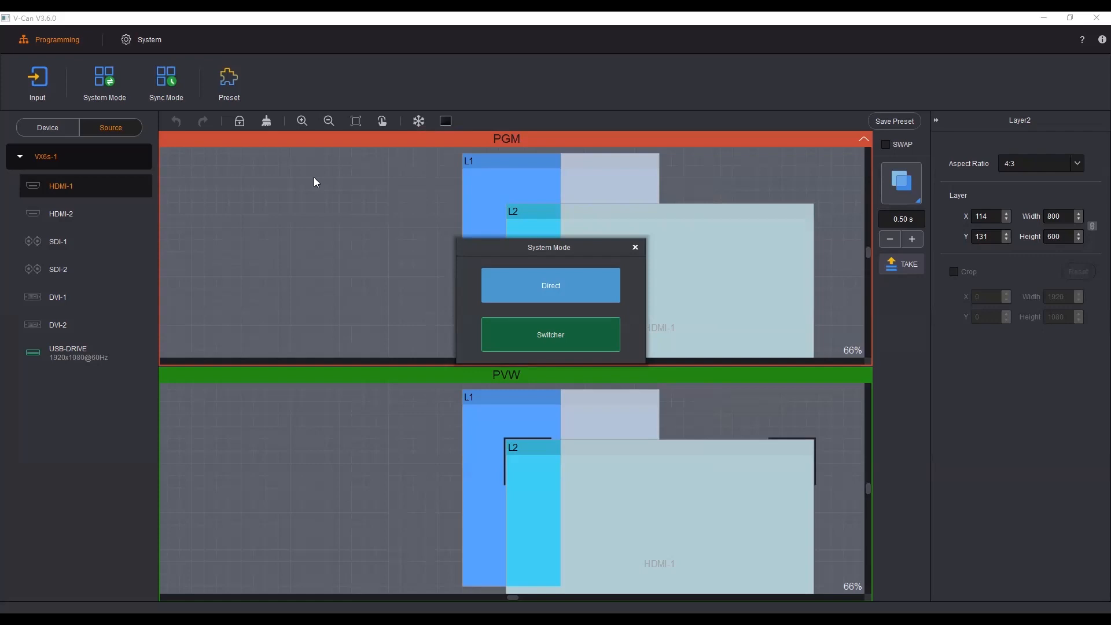
pyautogui.click(636, 248)
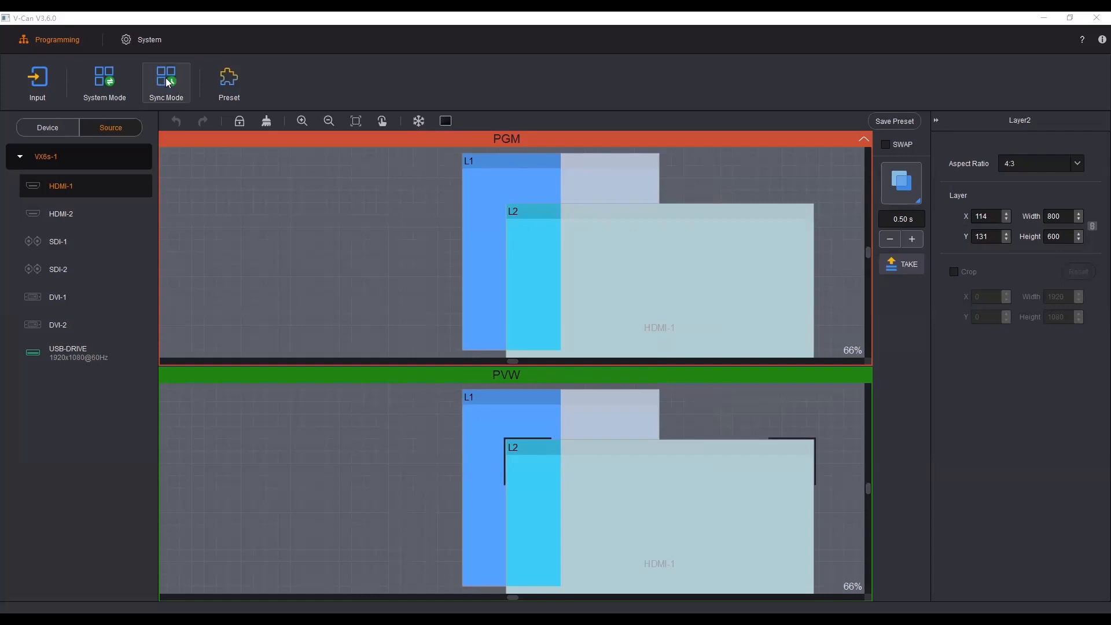
# Select HDMI-1 as the source for Sync Mode and close its settings
pyautogui.click(166, 81)
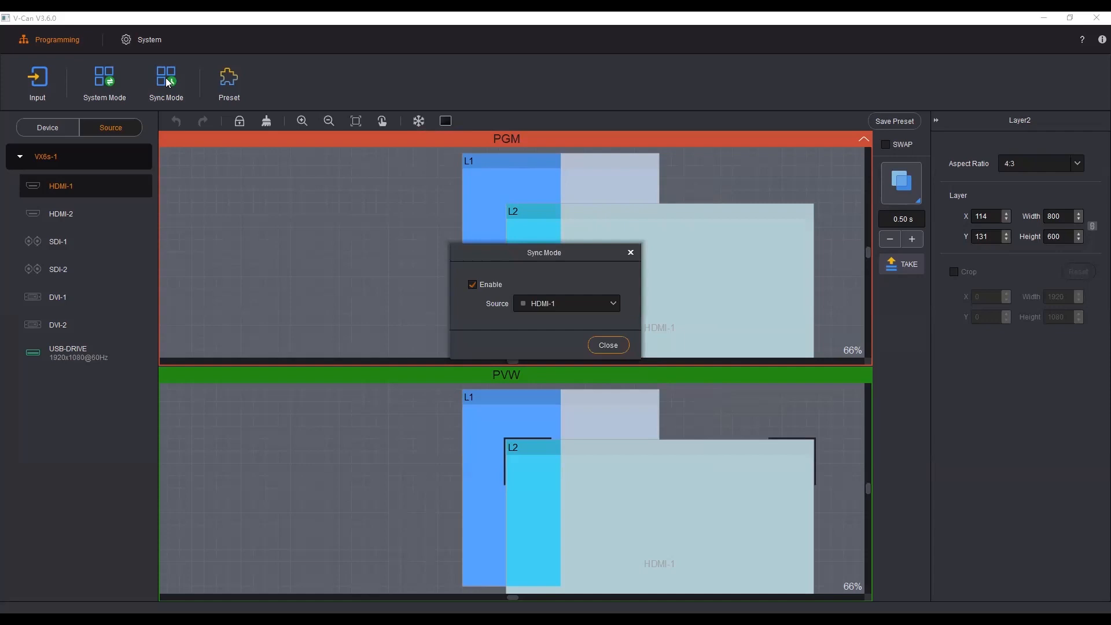
pyautogui.click(560, 304)
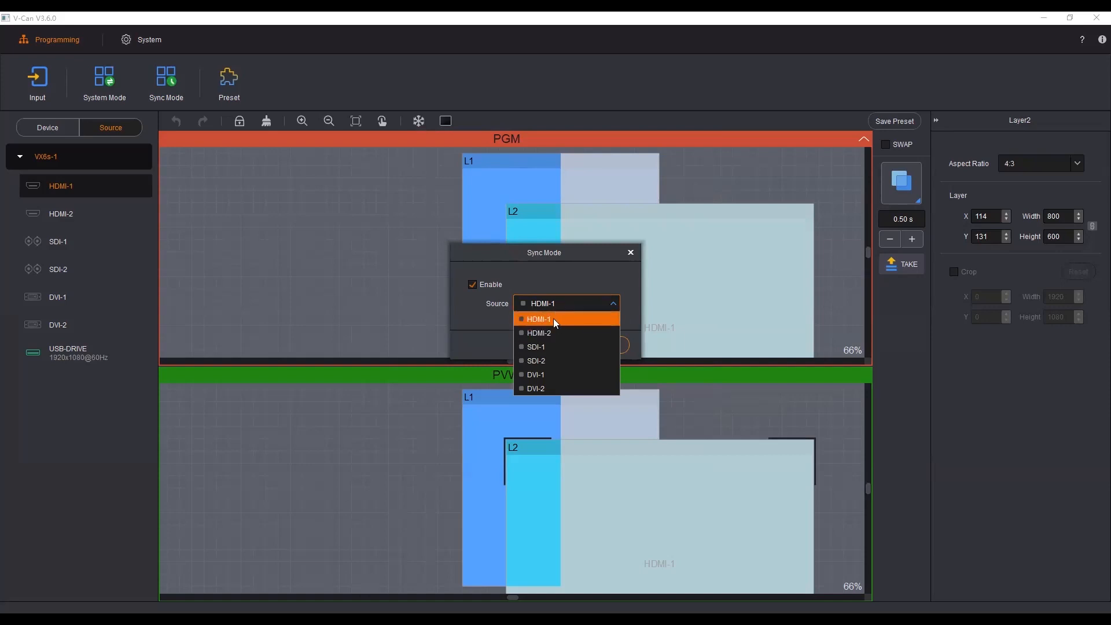
pyautogui.click(554, 320)
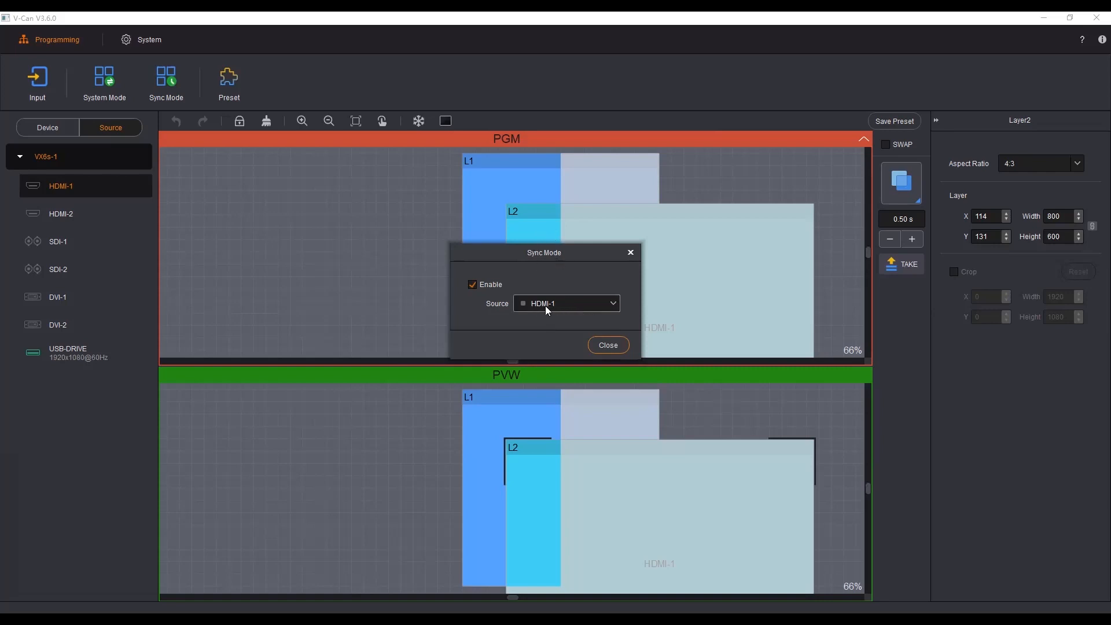
pyautogui.click(631, 252)
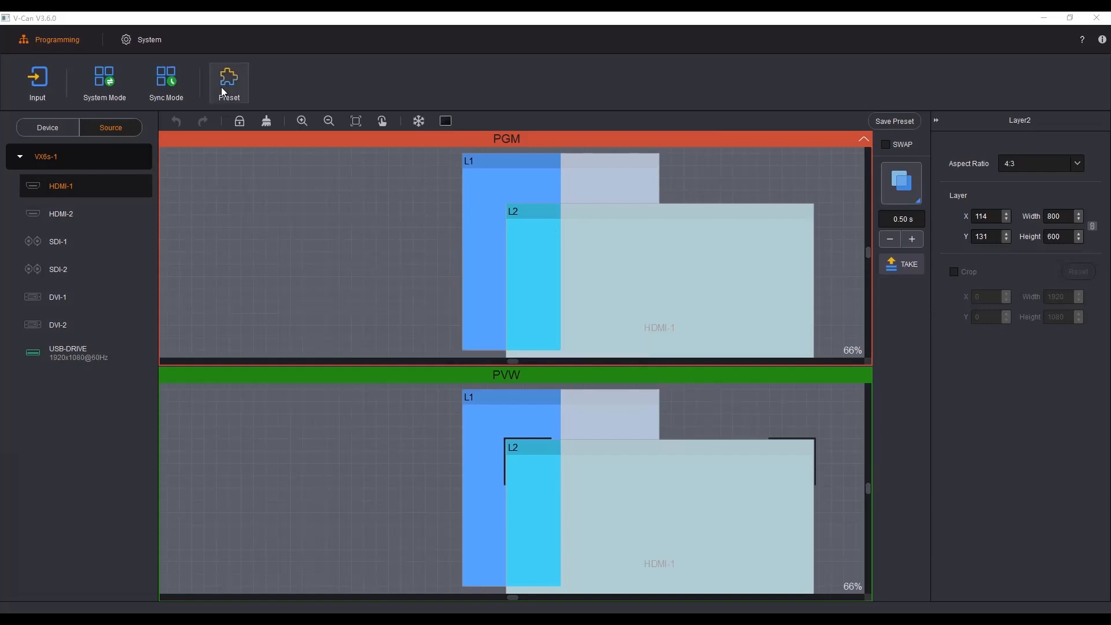
# Check the stored presets and show the list of connected devices
pyautogui.click(221, 88)
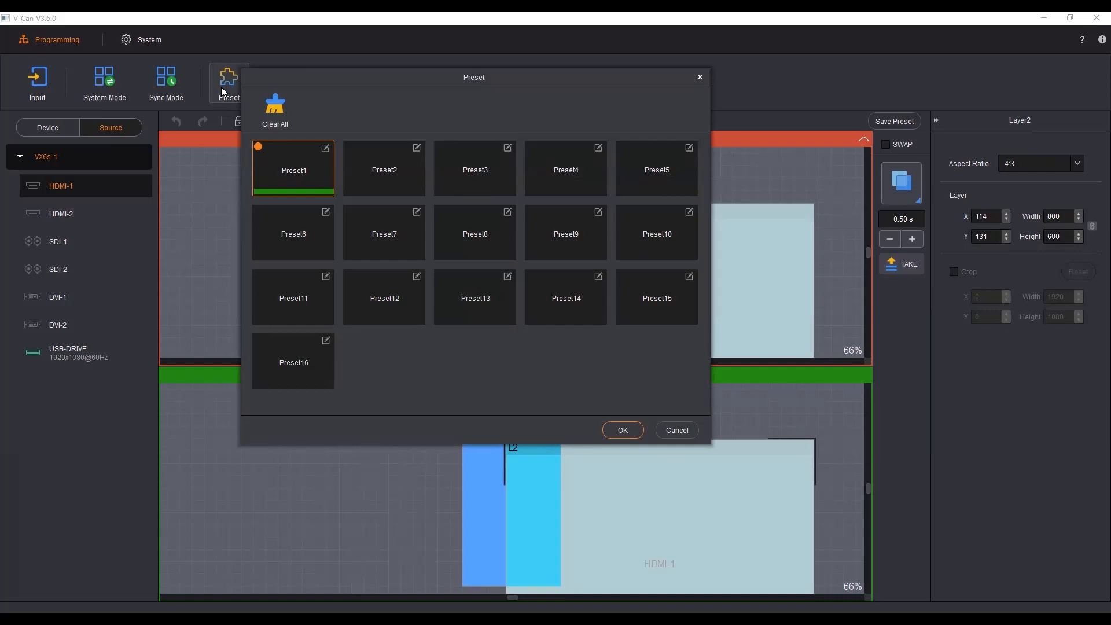
pyautogui.click(699, 78)
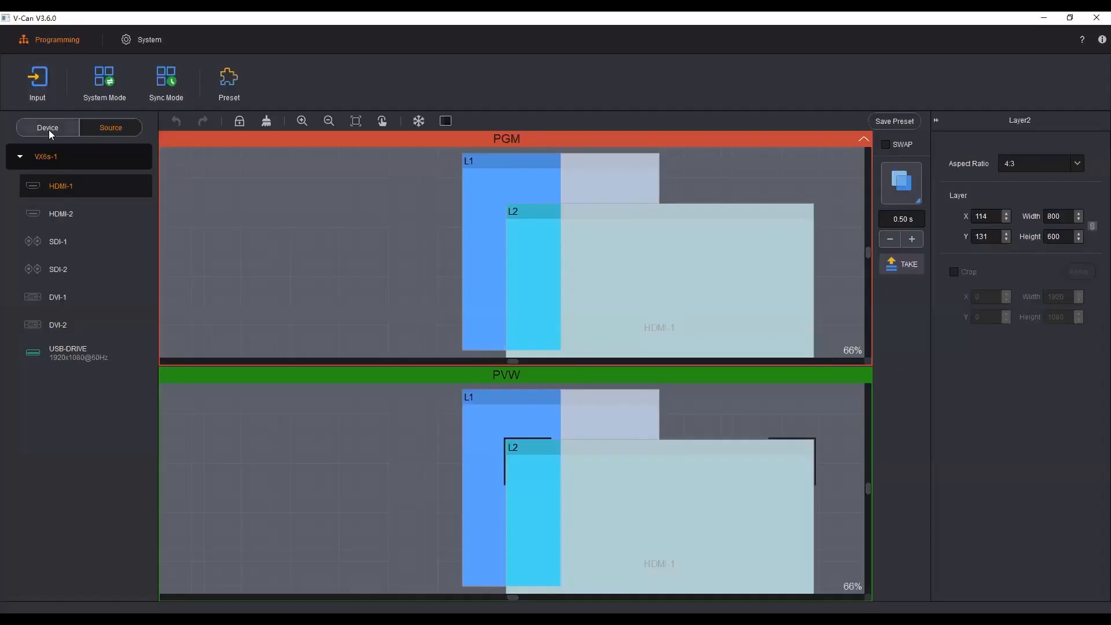
pyautogui.click(49, 130)
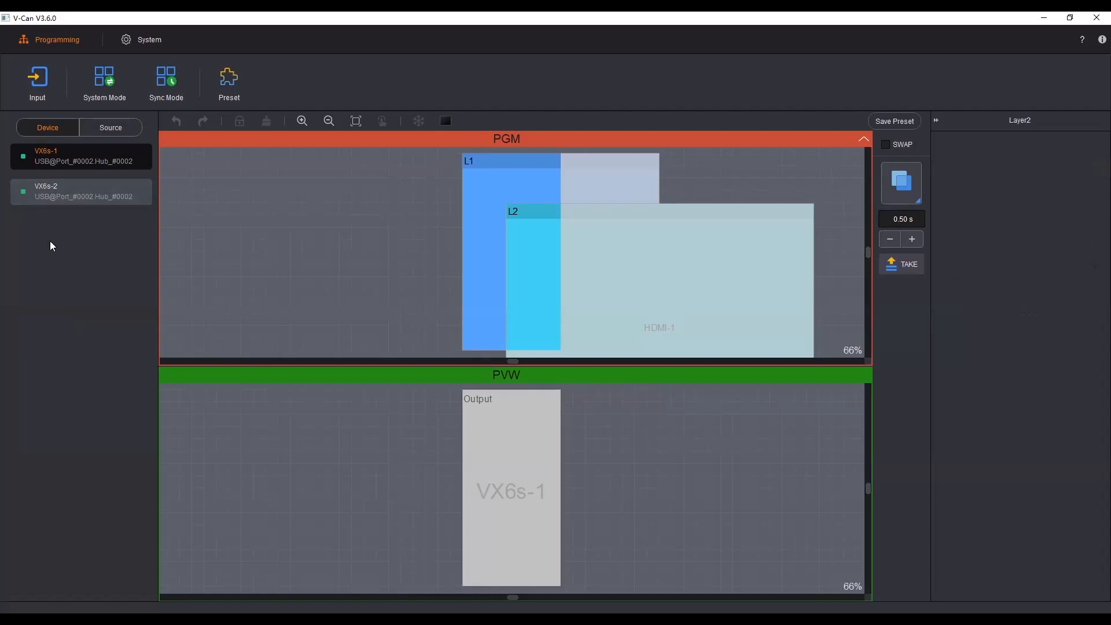
# Combine VX6s-2 and VX6s-1 into a mosaic group, dismiss the tip and list the group's devices
pyautogui.moveTo(60, 196); pyautogui.dragTo(46, 151)
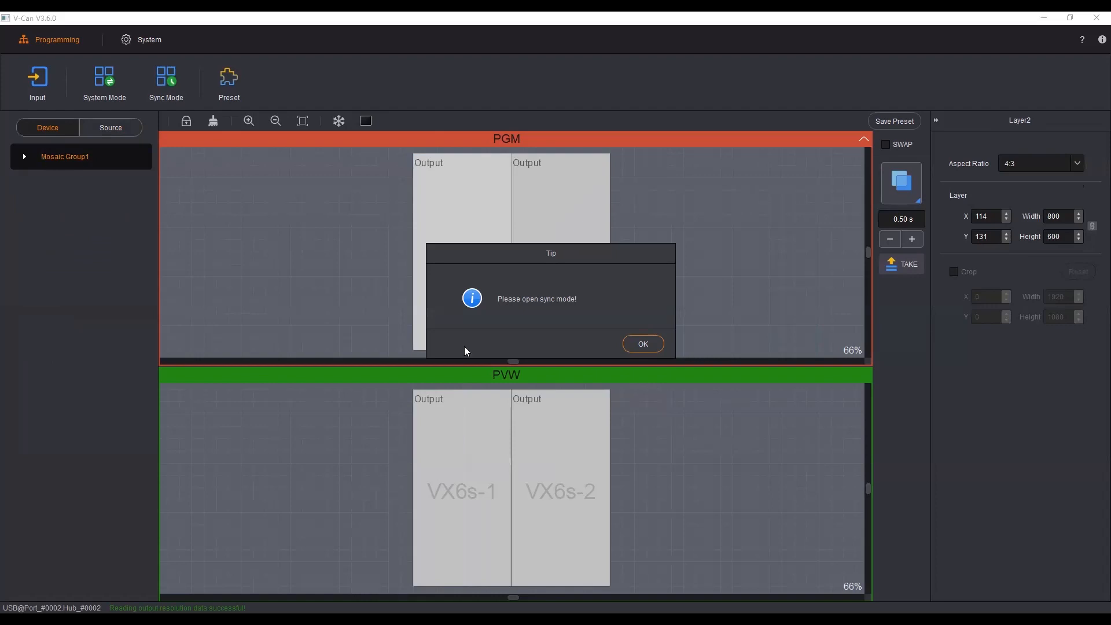
pyautogui.click(652, 350)
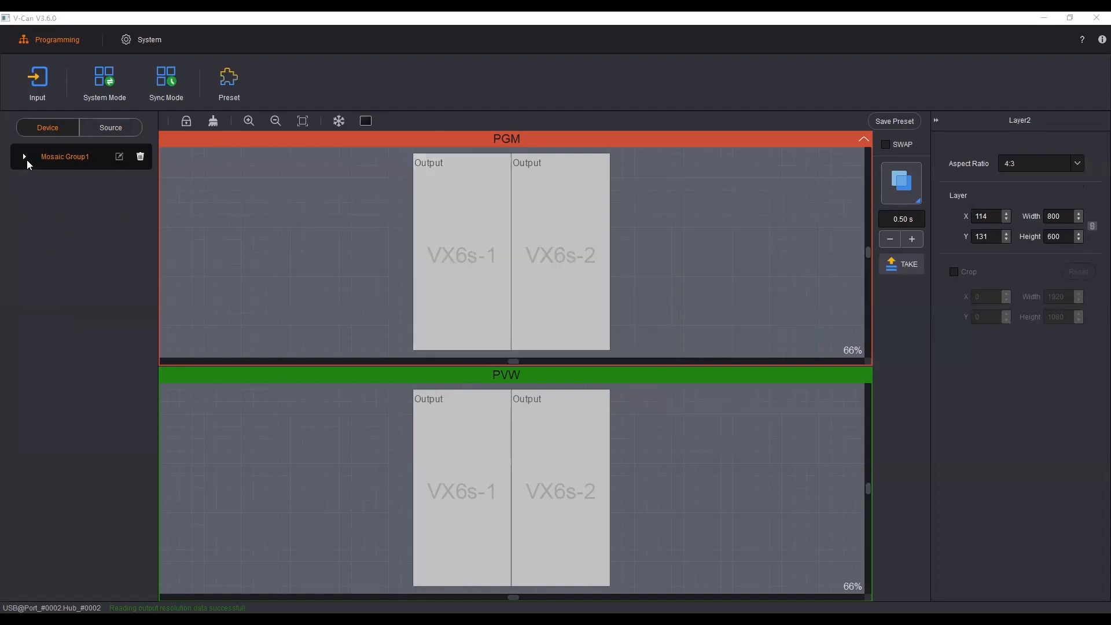
pyautogui.click(77, 149)
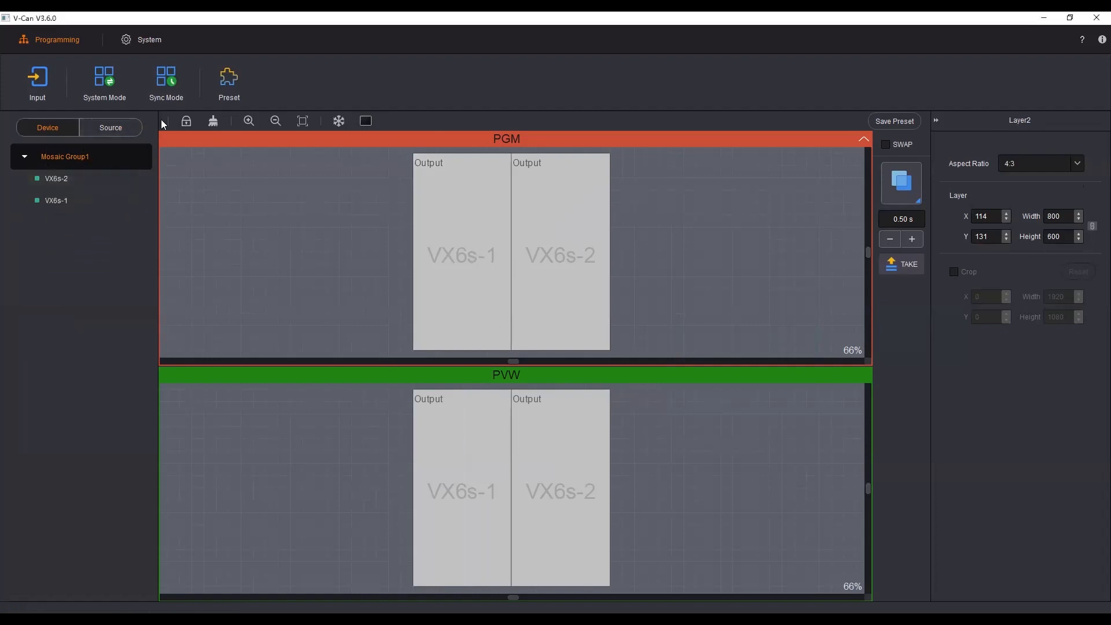
# Check the mosaic group's Sync Mode settings and switch its system mode to Direct, acknowledging the data sync tip
pyautogui.click(166, 80)
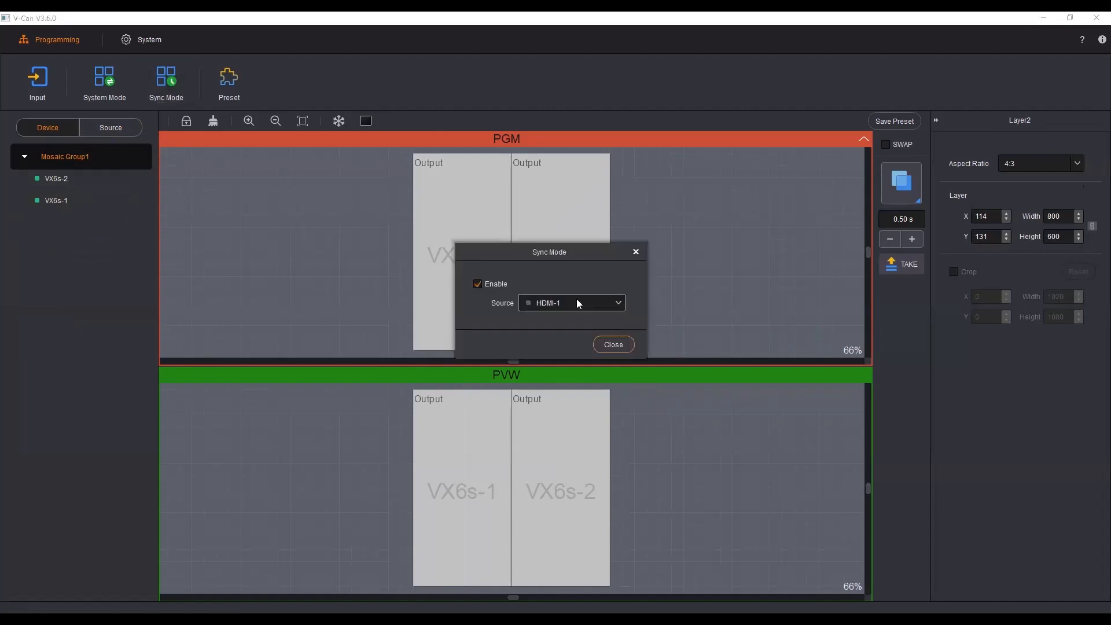
pyautogui.click(635, 252)
pyautogui.click(110, 77)
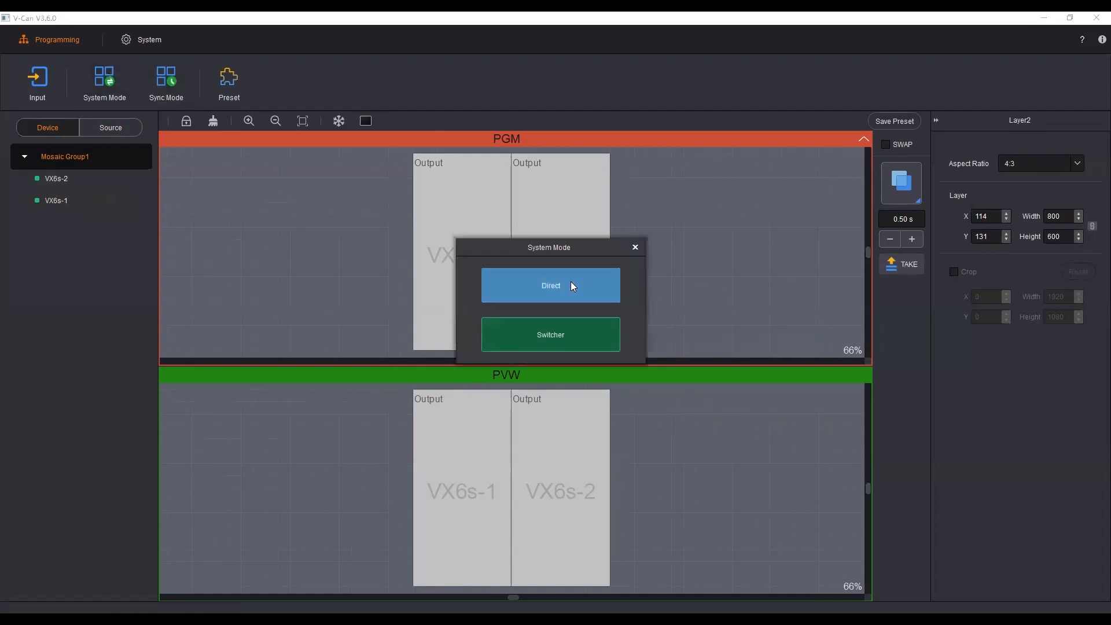
pyautogui.click(570, 281)
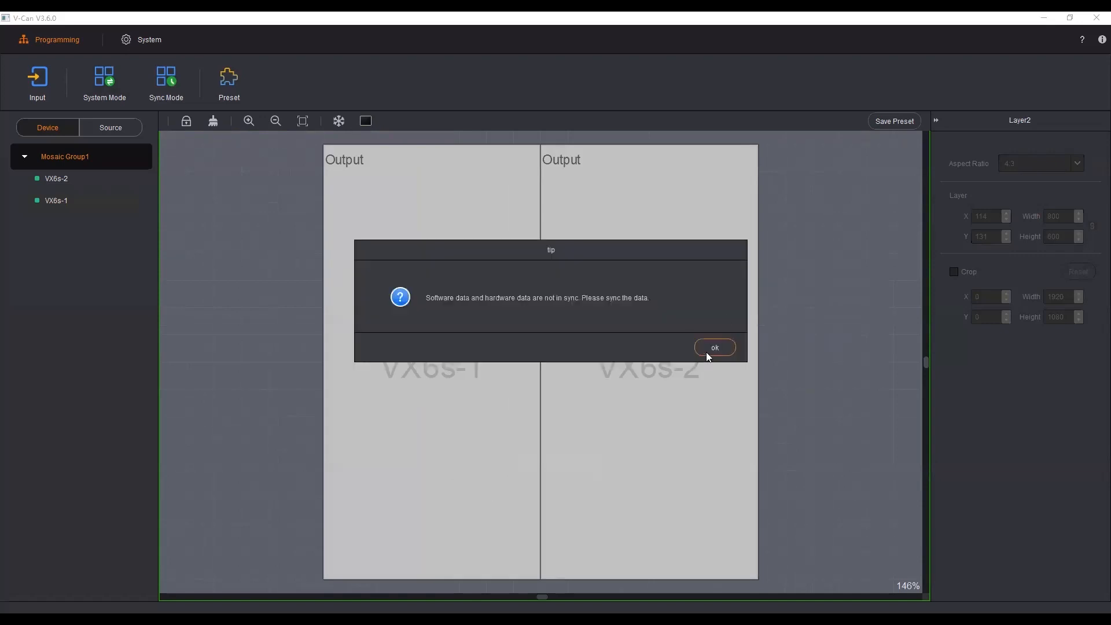
pyautogui.click(714, 348)
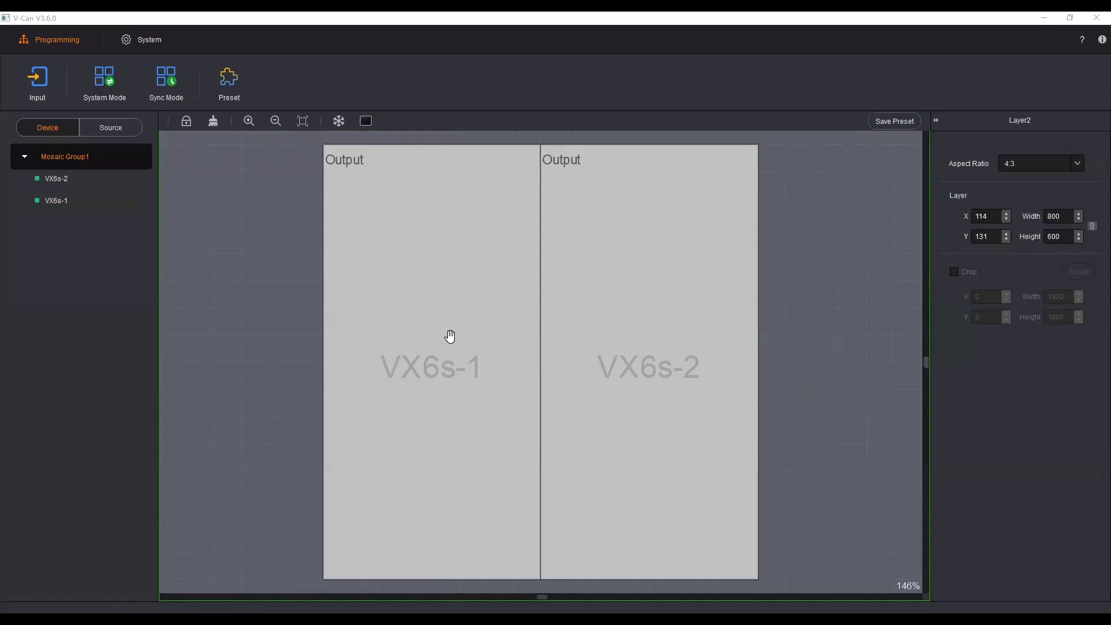
# Move the VX6s-1 screen to the right of VX6s-2 at about X 512, and shift VX6s-2 to about Y 1
pyautogui.moveTo(422, 325); pyautogui.dragTo(856, 320)
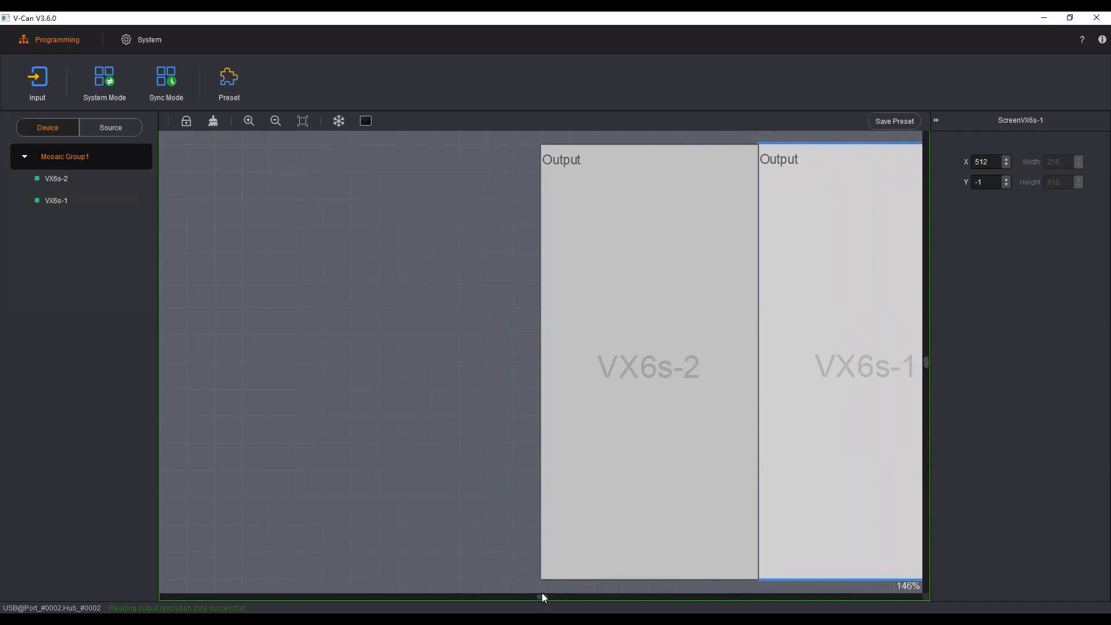
pyautogui.moveTo(542, 595); pyautogui.dragTo(542, 595)
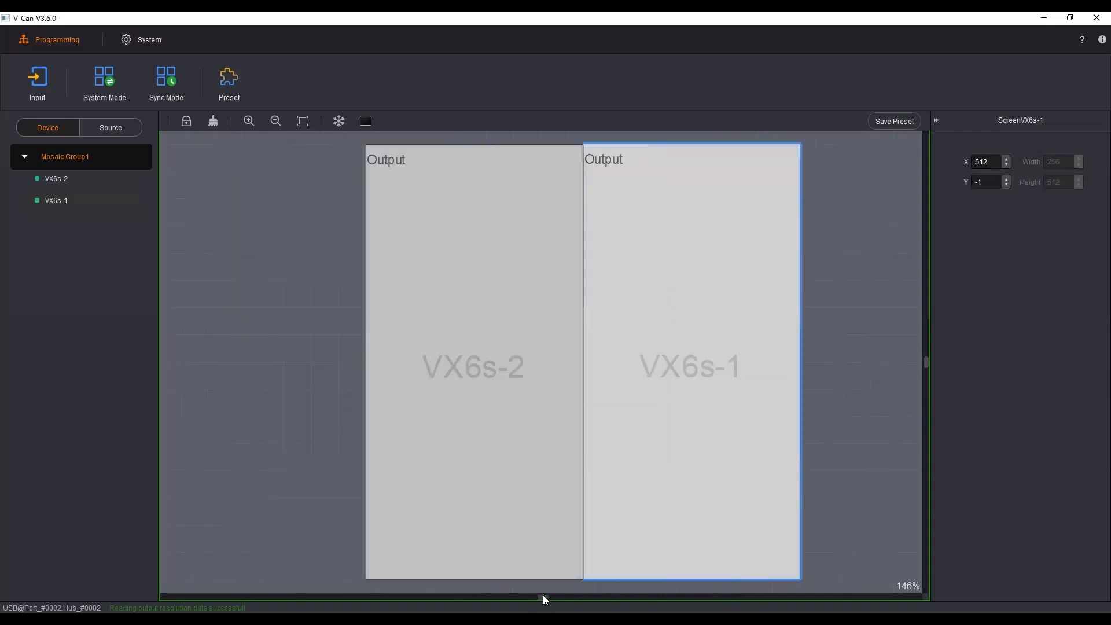
pyautogui.click(315, 441)
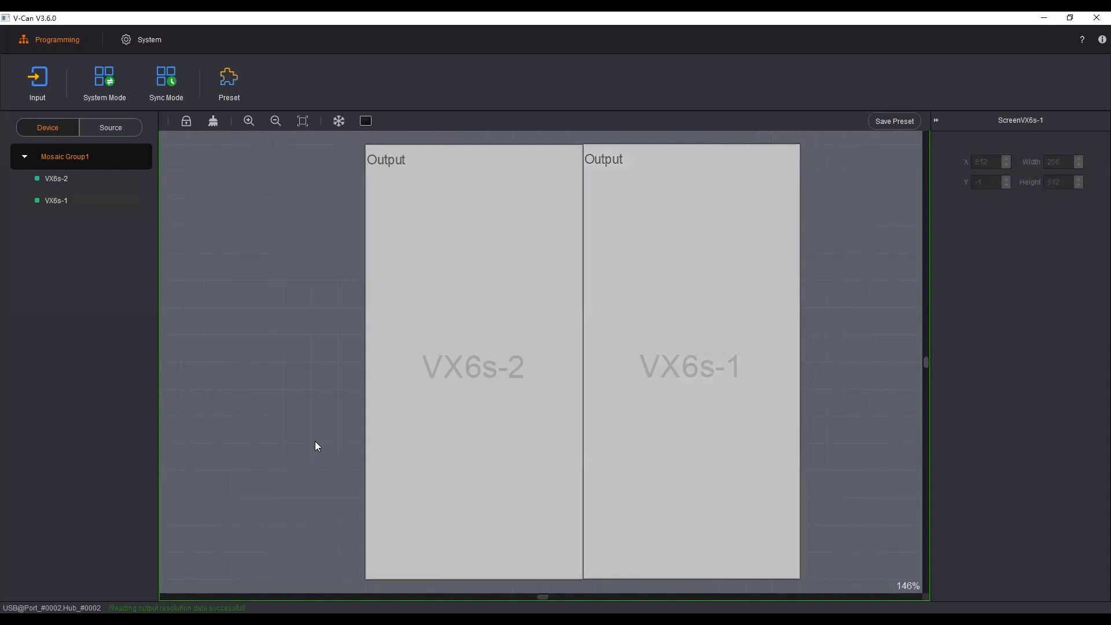
pyautogui.click(427, 266)
pyautogui.moveTo(427, 267); pyautogui.dragTo(446, 283)
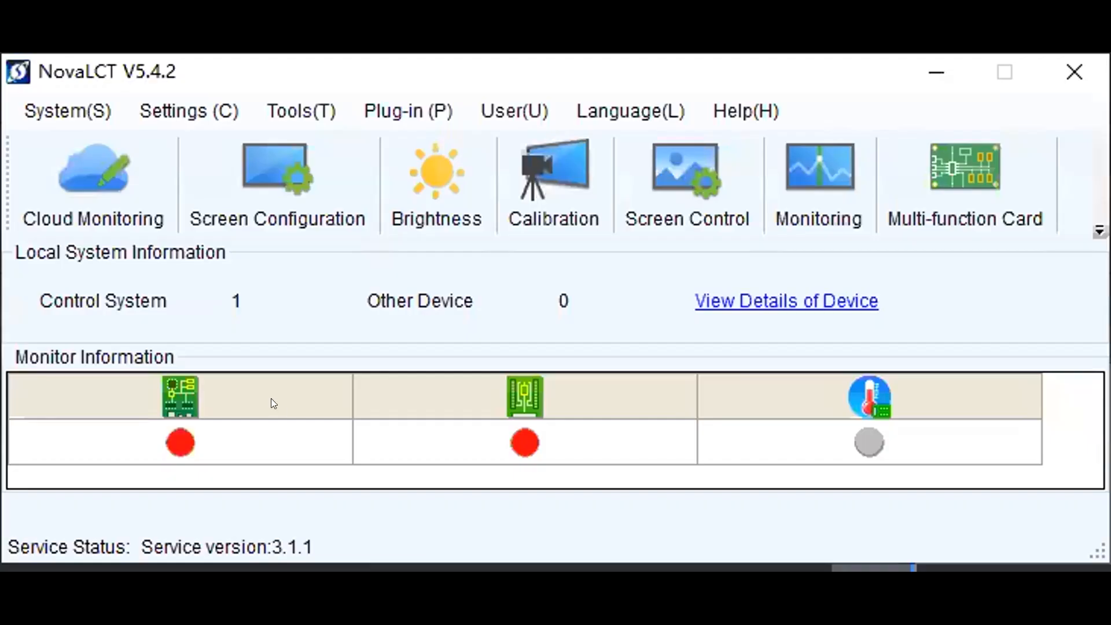
# In NovaLCT, open the screen configuration and examine the Screen Connection layout and its two sending card numbers
pyautogui.click(249, 200)
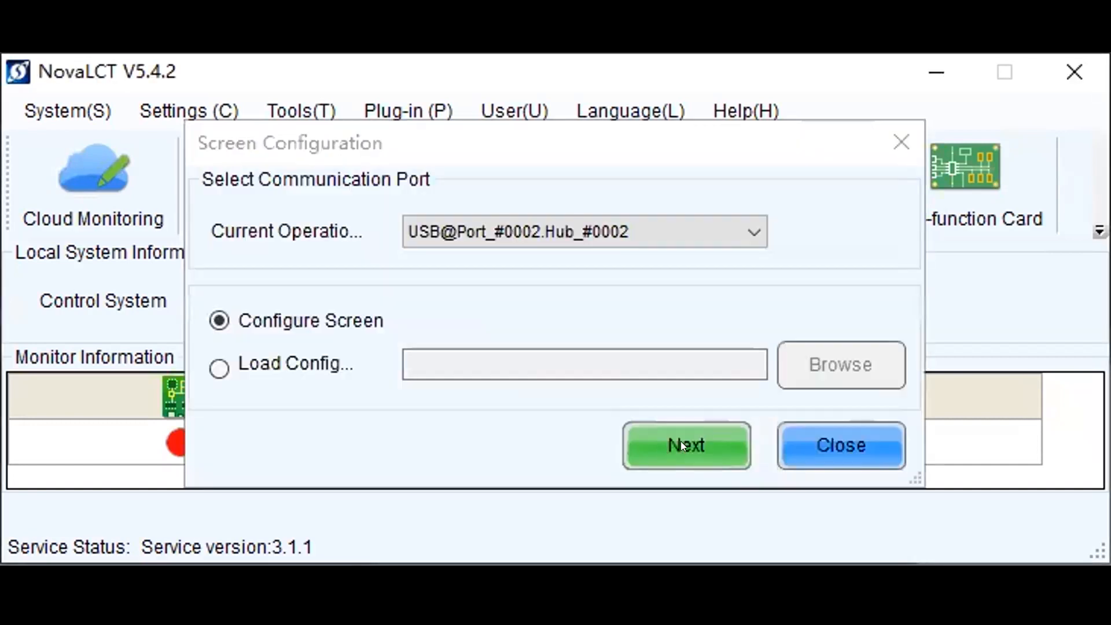
pyautogui.click(684, 424)
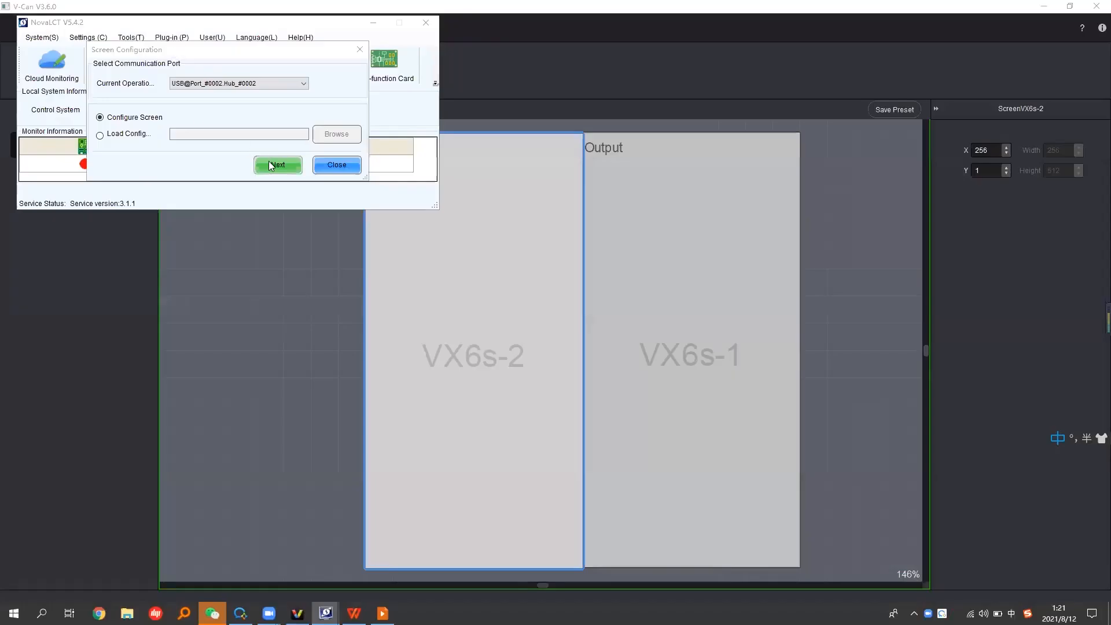
pyautogui.click(665, 438)
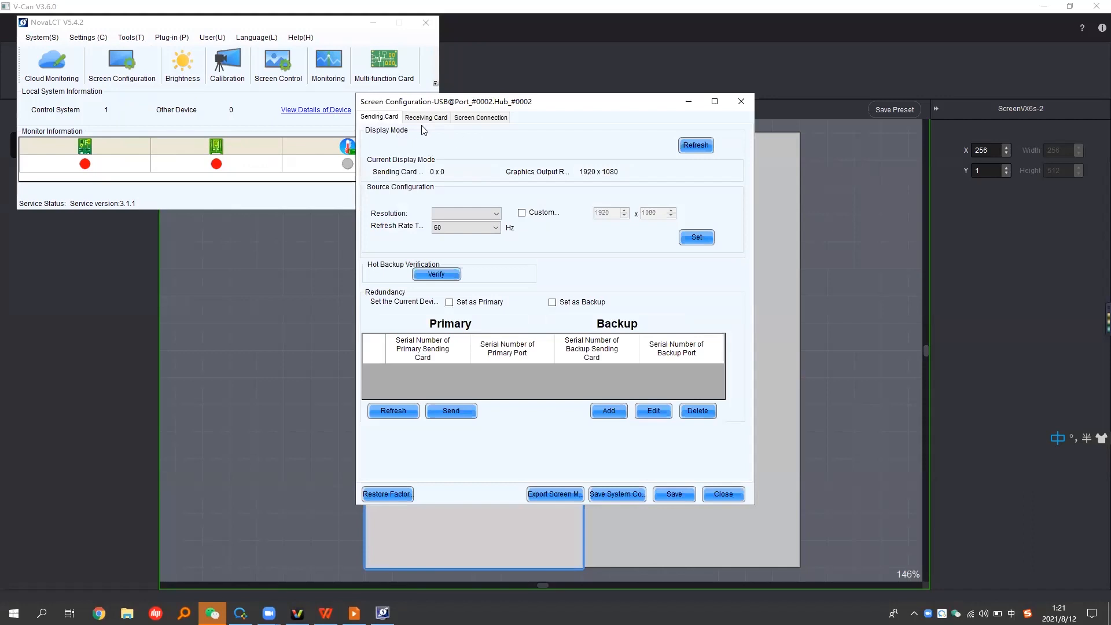
pyautogui.click(489, 119)
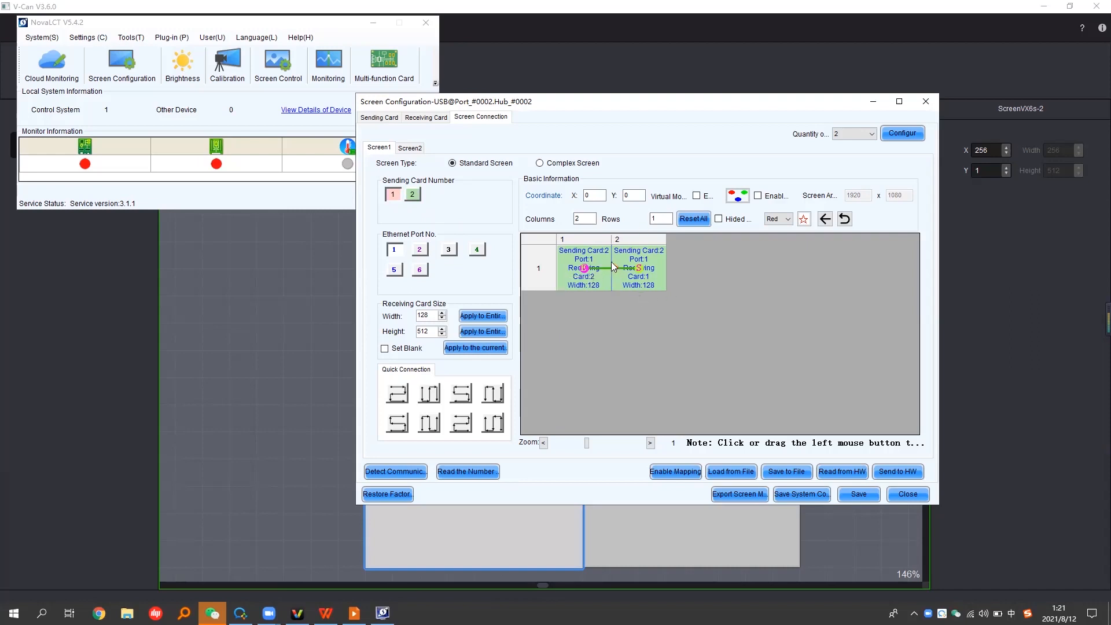
pyautogui.click(414, 196)
pyautogui.click(397, 196)
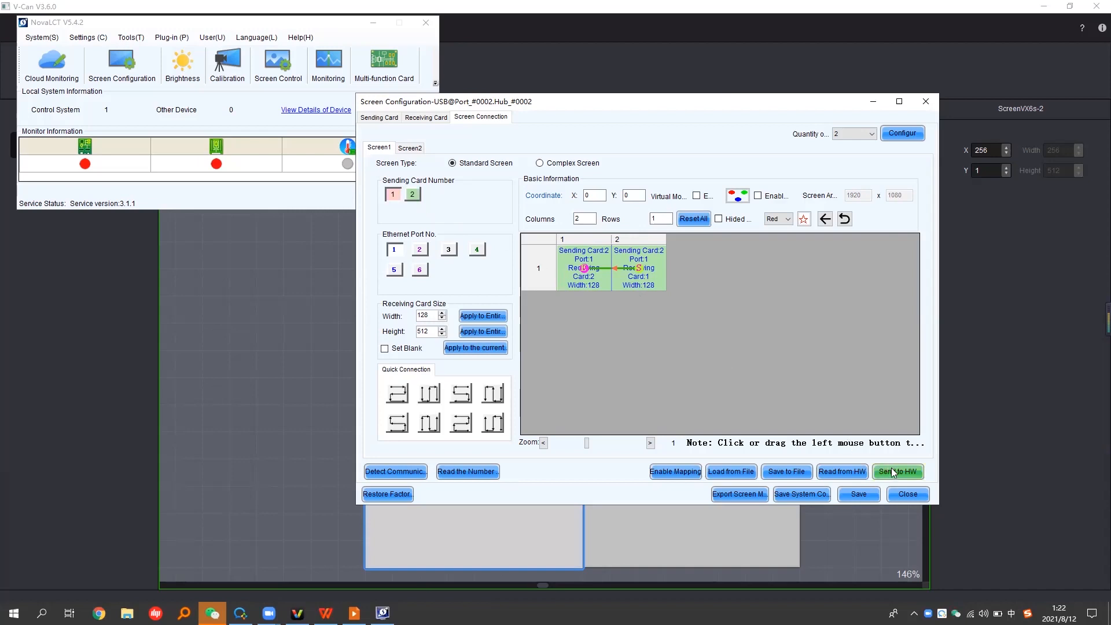
# Return to V-Can and nudge the screens, placing VX6s-1 at about Y 0 and VX6s-2 at about Y 3
pyautogui.click(847, 9)
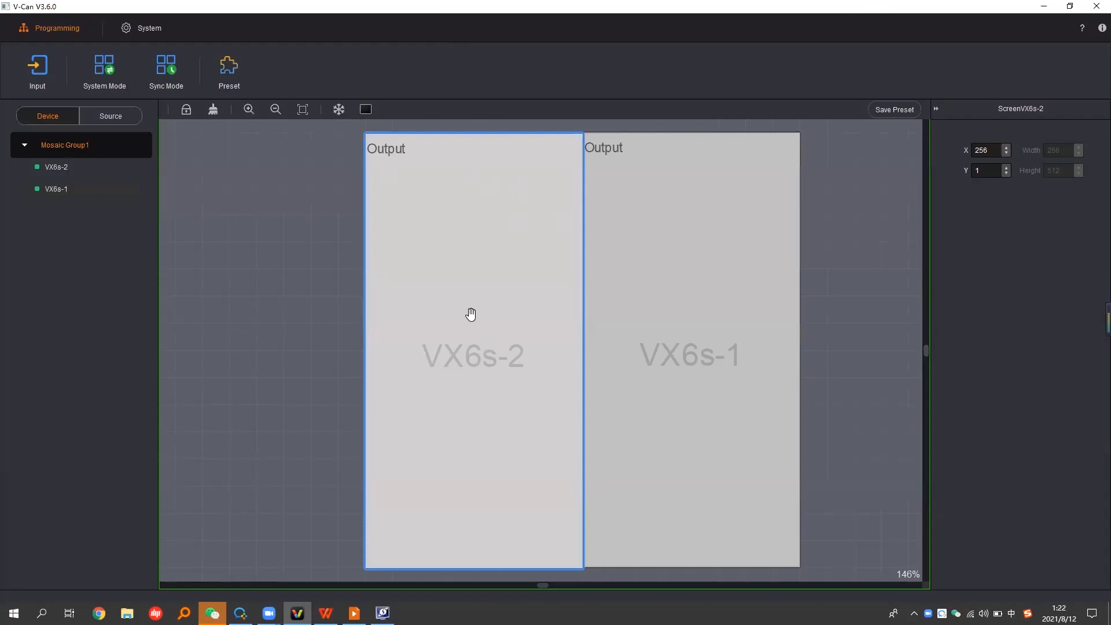
pyautogui.moveTo(470, 314)
pyautogui.mouseDown()
pyautogui.moveTo(434, 320)
pyautogui.moveTo(459, 310)
pyautogui.moveTo(442, 330)
pyautogui.moveTo(468, 314)
pyautogui.mouseUp()
pyautogui.click(649, 308)
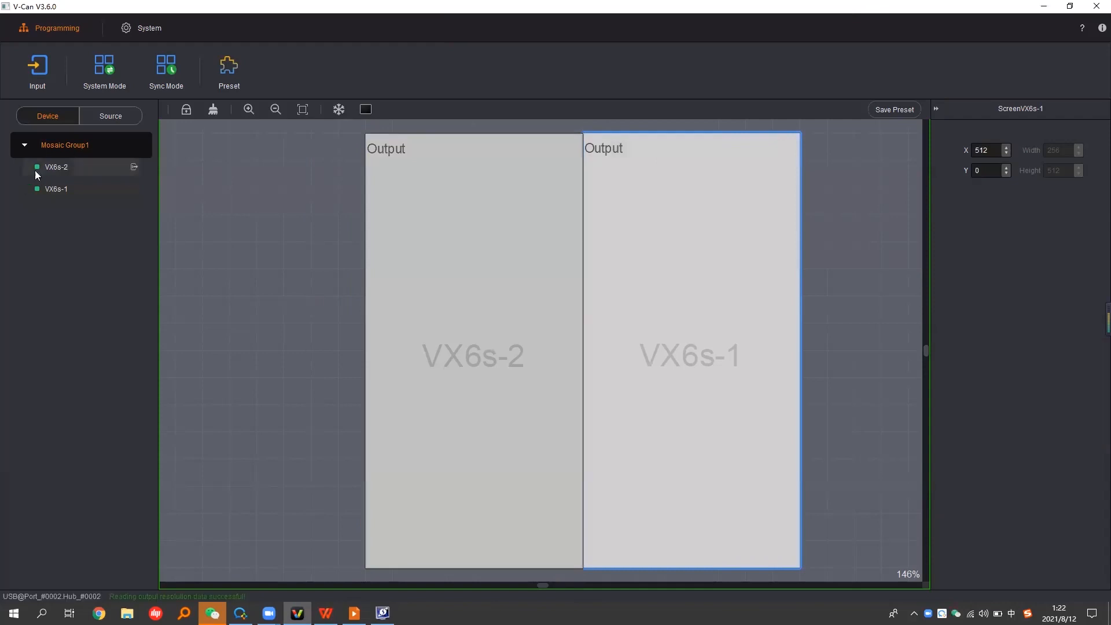
pyautogui.moveTo(433, 297)
pyautogui.mouseDown()
pyautogui.moveTo(692, 246)
pyautogui.moveTo(512, 293)
pyautogui.moveTo(625, 342)
pyautogui.moveTo(401, 362)
pyautogui.moveTo(430, 335)
pyautogui.moveTo(432, 298)
pyautogui.mouseUp()
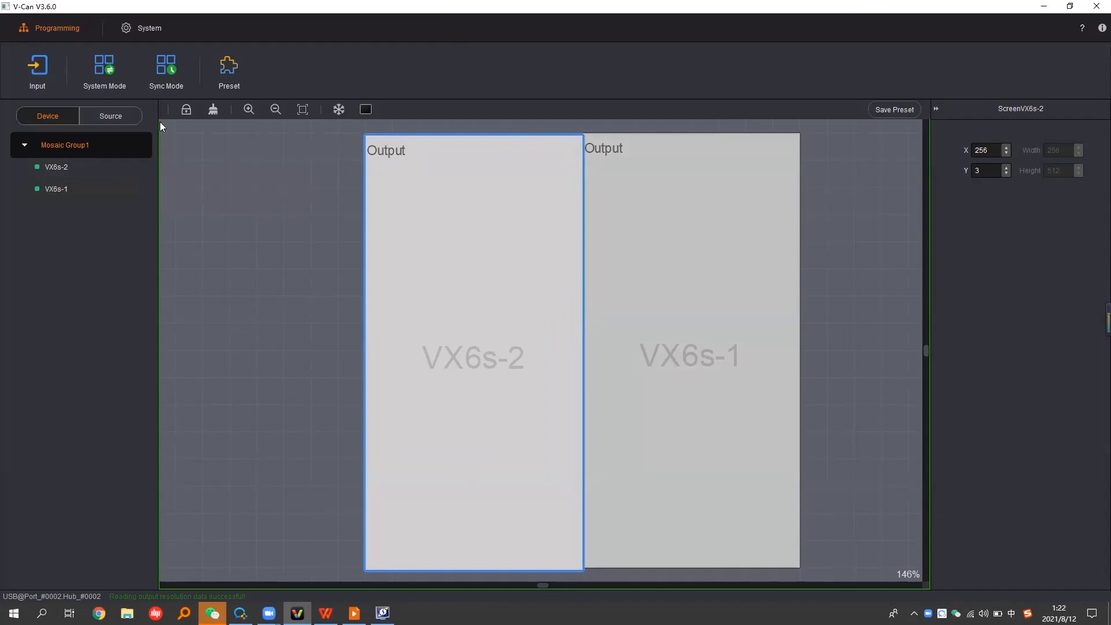
# Ungroup the mosaic group and regroup the two devices with VX6s-1 placed before VX6s-2
pyautogui.click(139, 145)
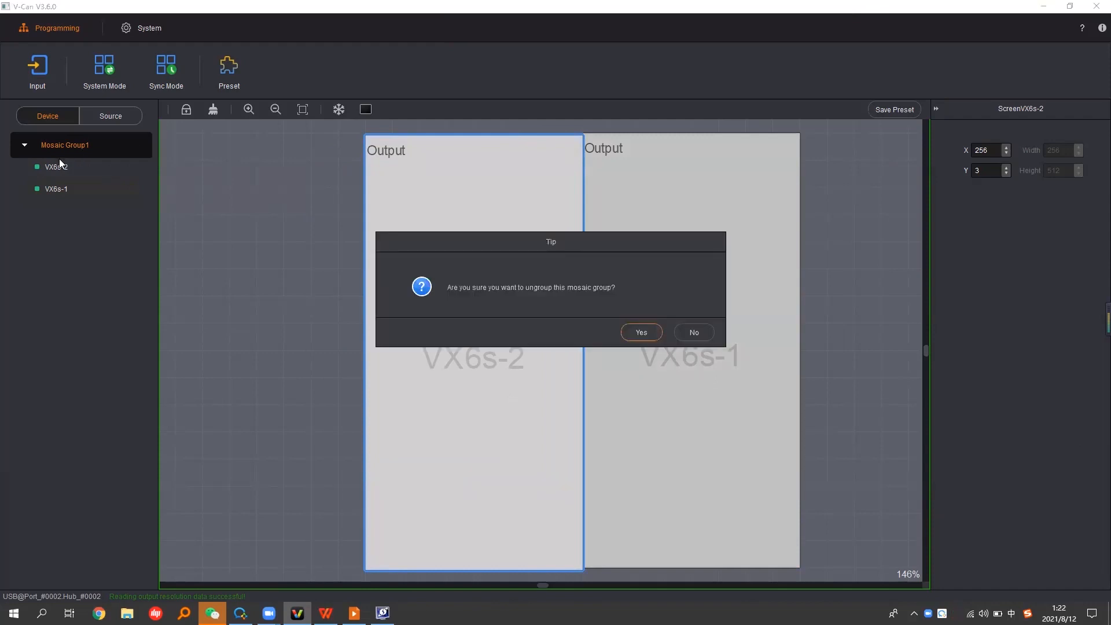
pyautogui.click(640, 332)
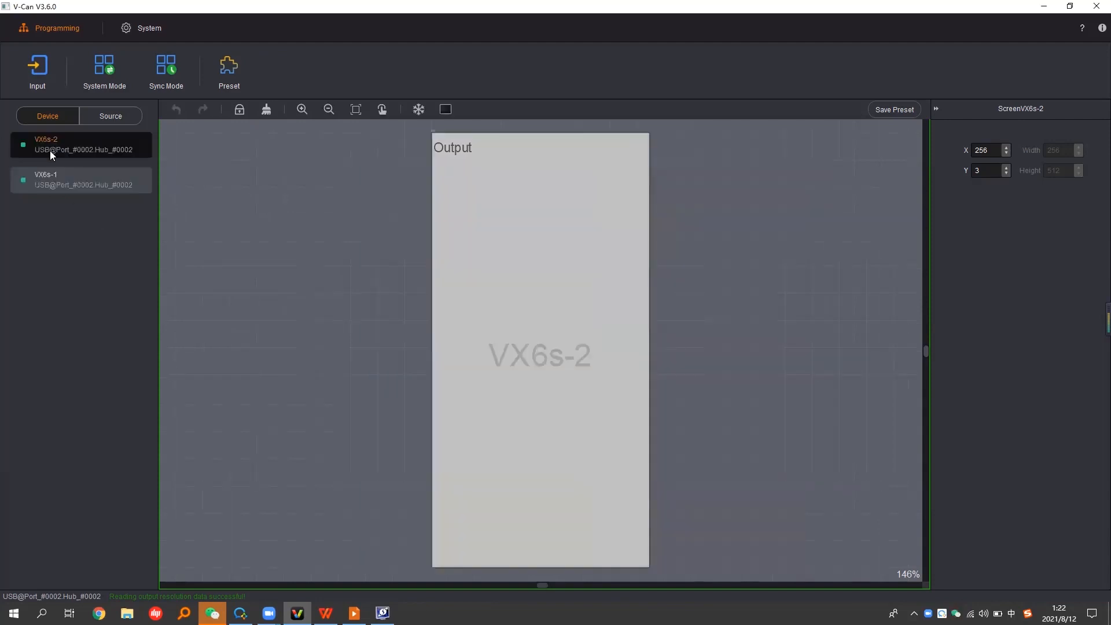
pyautogui.moveTo(49, 185); pyautogui.dragTo(44, 136)
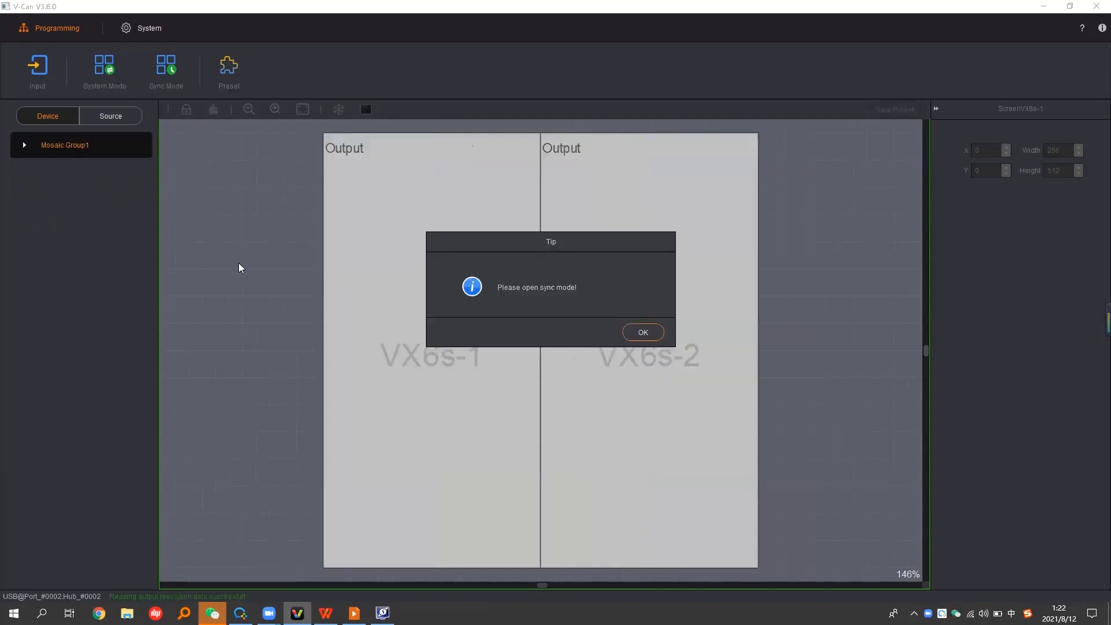
pyautogui.click(650, 337)
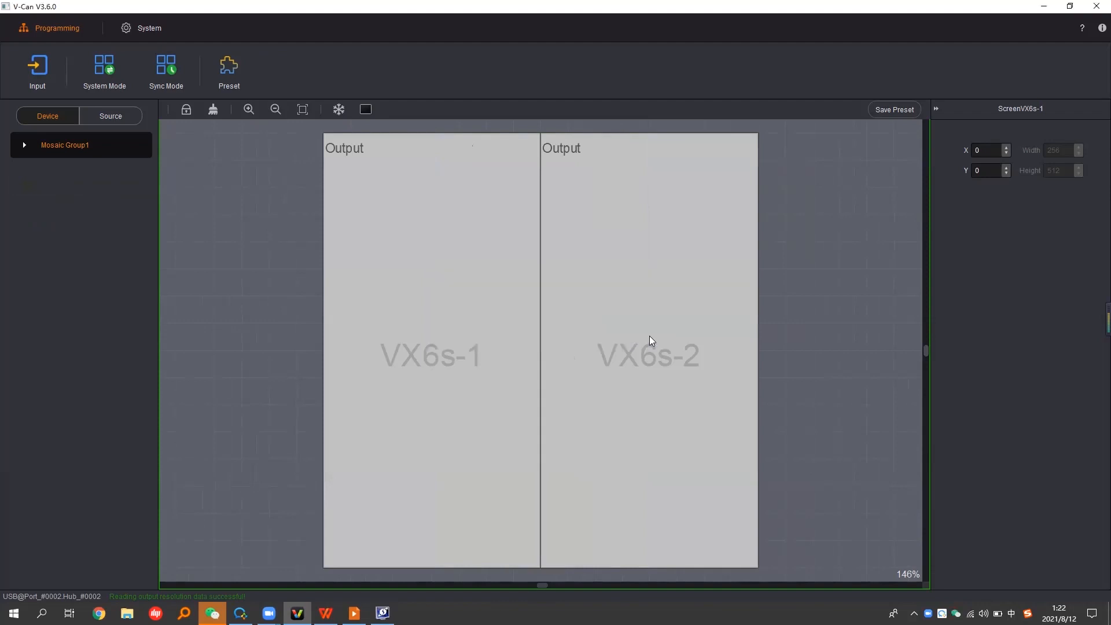
# Shift the VX6s-1 screen to about Y 2, deselect it and switch to the V-Can presentation in WPS
pyautogui.moveTo(427, 302)
pyautogui.mouseDown()
pyautogui.moveTo(440, 240)
pyautogui.moveTo(364, 355)
pyautogui.moveTo(394, 400)
pyautogui.moveTo(730, 294)
pyautogui.moveTo(858, 310)
pyautogui.moveTo(398, 307)
pyautogui.moveTo(429, 293)
pyautogui.moveTo(435, 302)
pyautogui.mouseUp()
pyautogui.moveTo(606, 276); pyautogui.dragTo(426, 302)
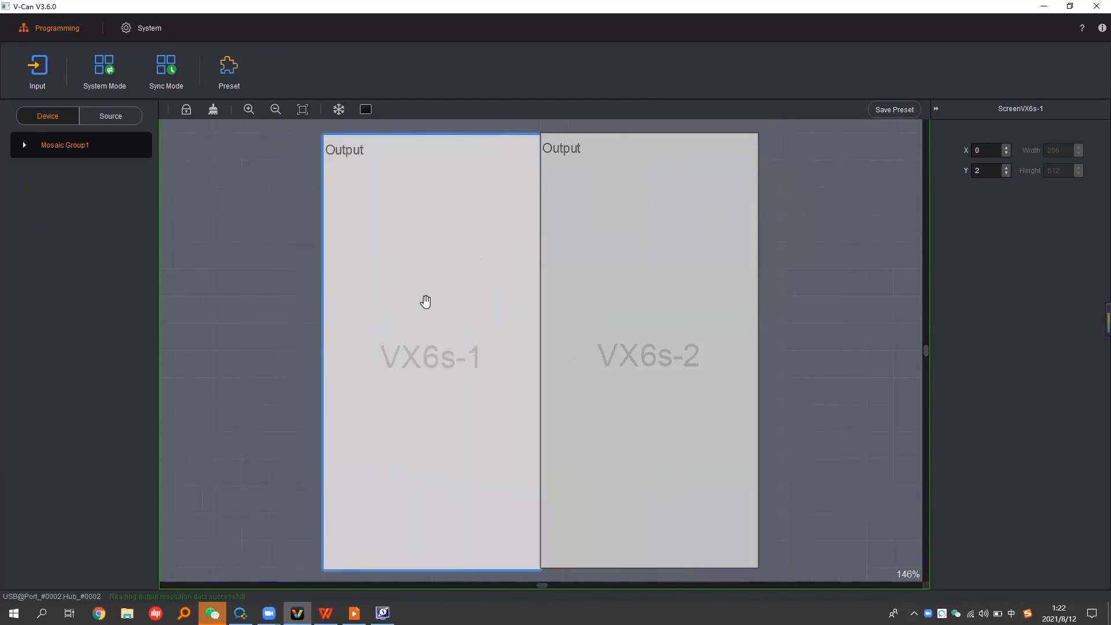
pyautogui.click(274, 313)
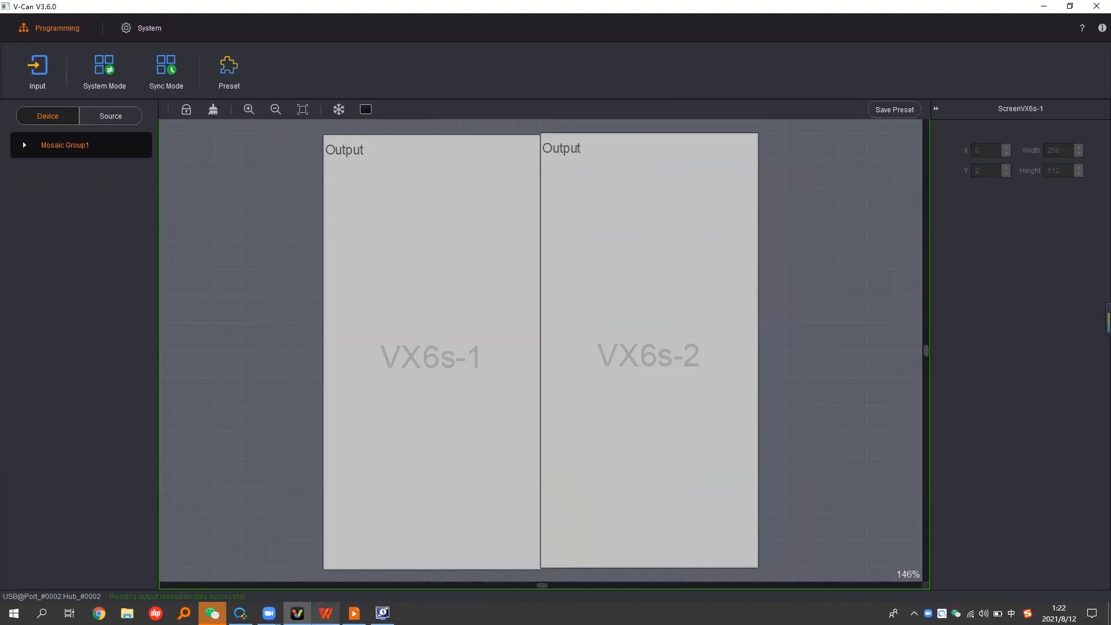
pyautogui.click(326, 613)
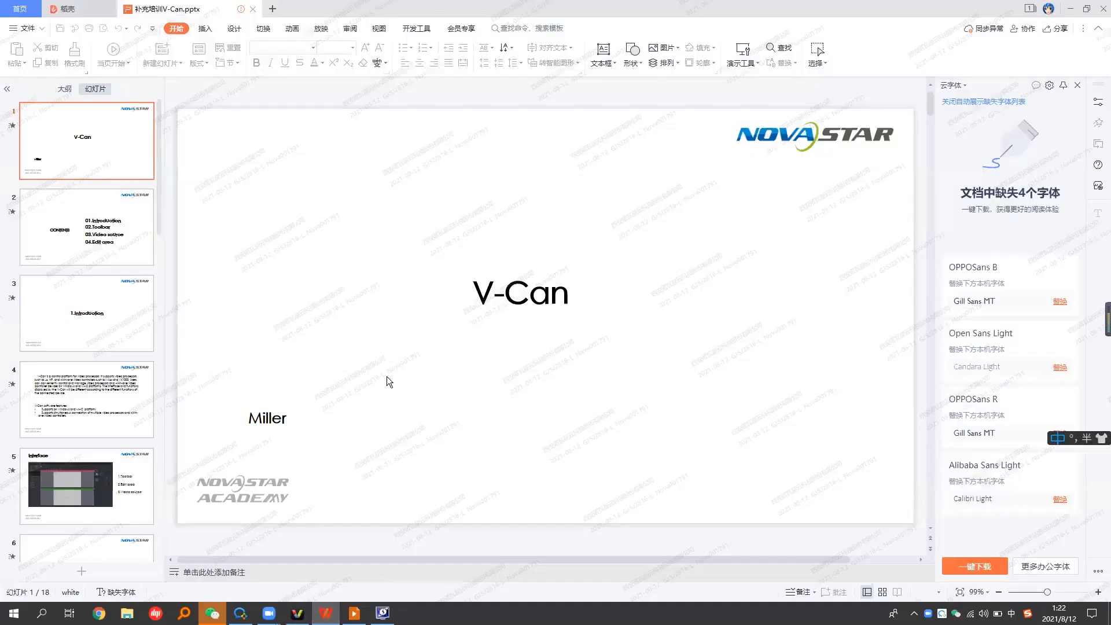
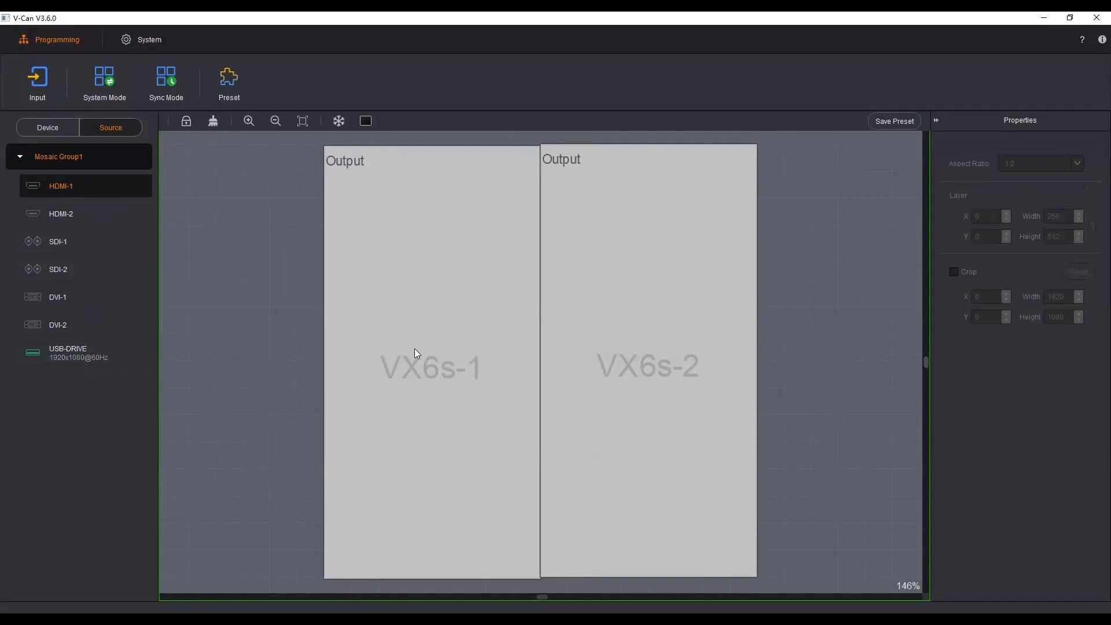
# Draw two HDMI-1 layers across both outputs in V-Can, about 273 × 68 and 335 × 94, and close both
pyautogui.moveTo(688, 330); pyautogui.dragTo(458, 272)
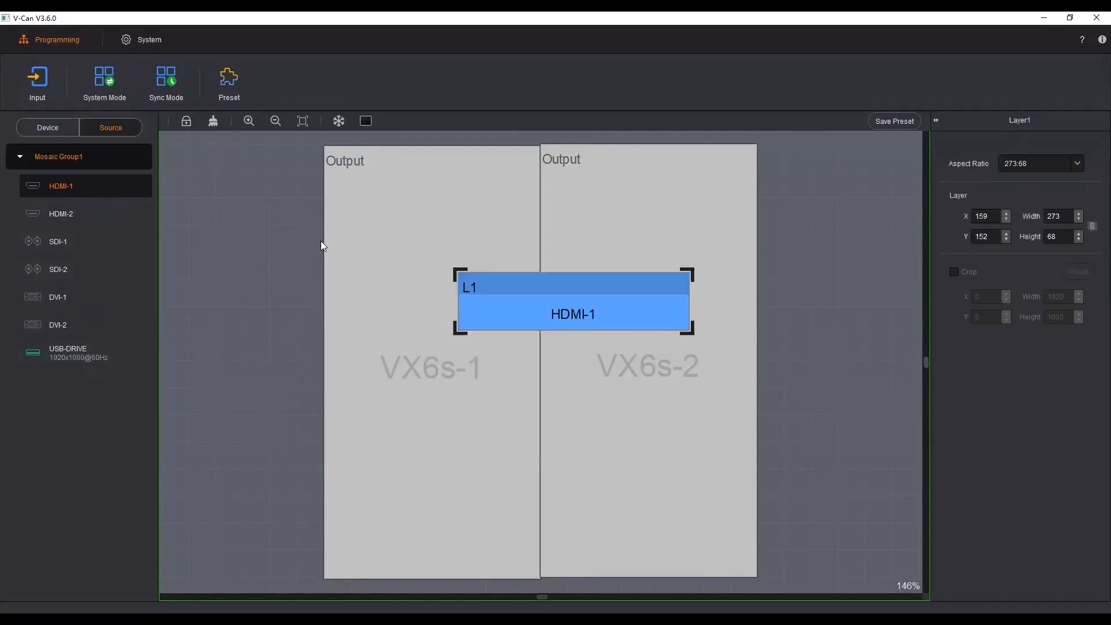
pyautogui.moveTo(321, 242)
pyautogui.mouseDown()
pyautogui.moveTo(613, 325)
pyautogui.moveTo(606, 321)
pyautogui.mouseUp()
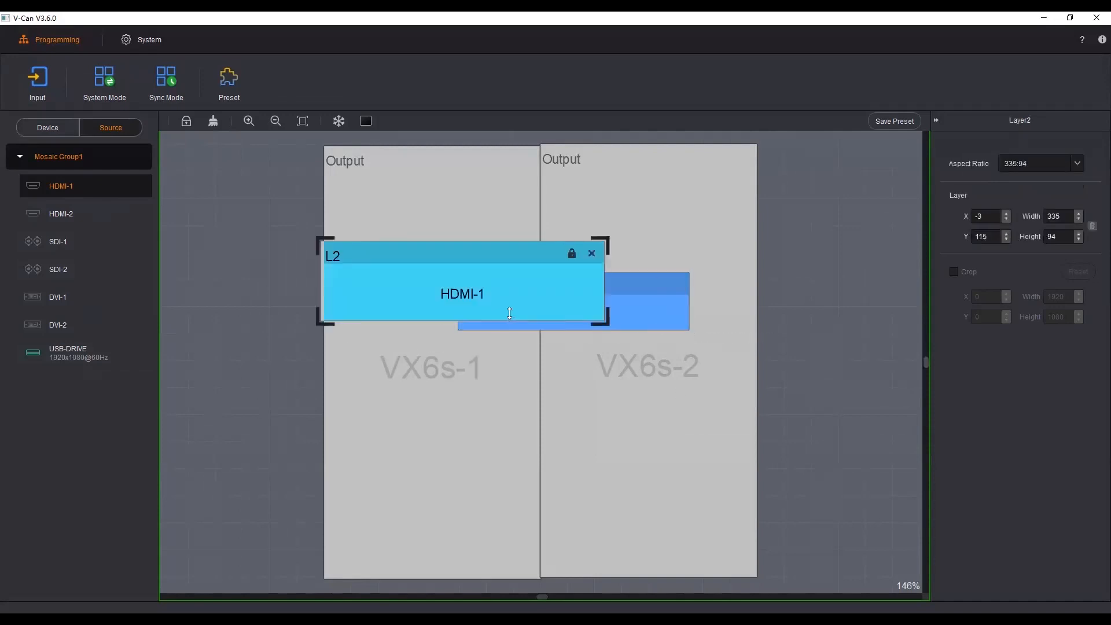
pyautogui.click(592, 253)
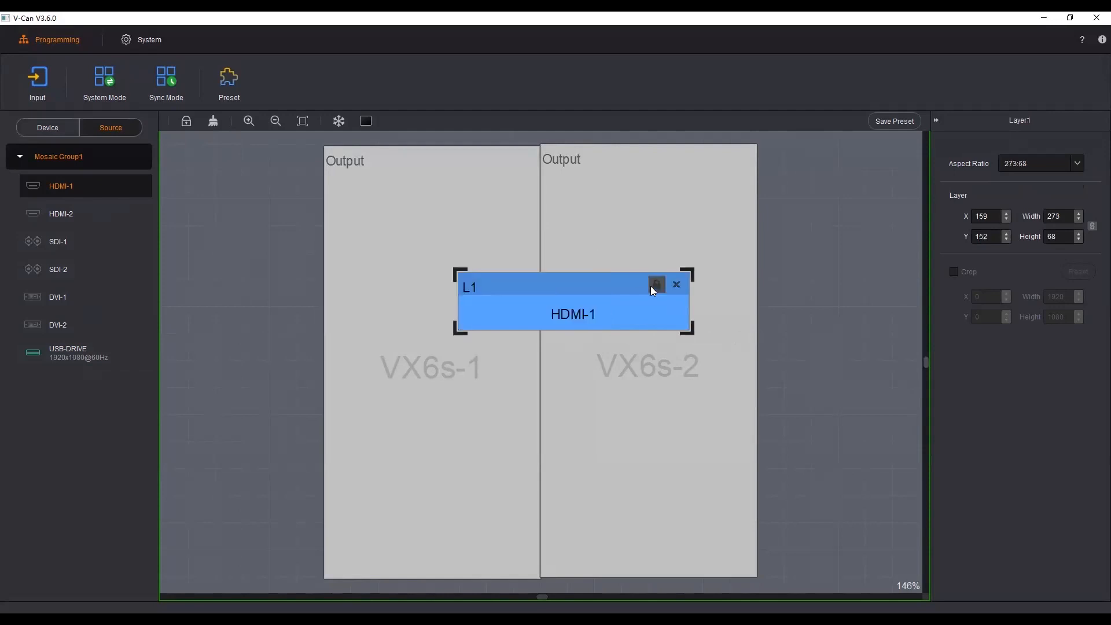
pyautogui.click(676, 286)
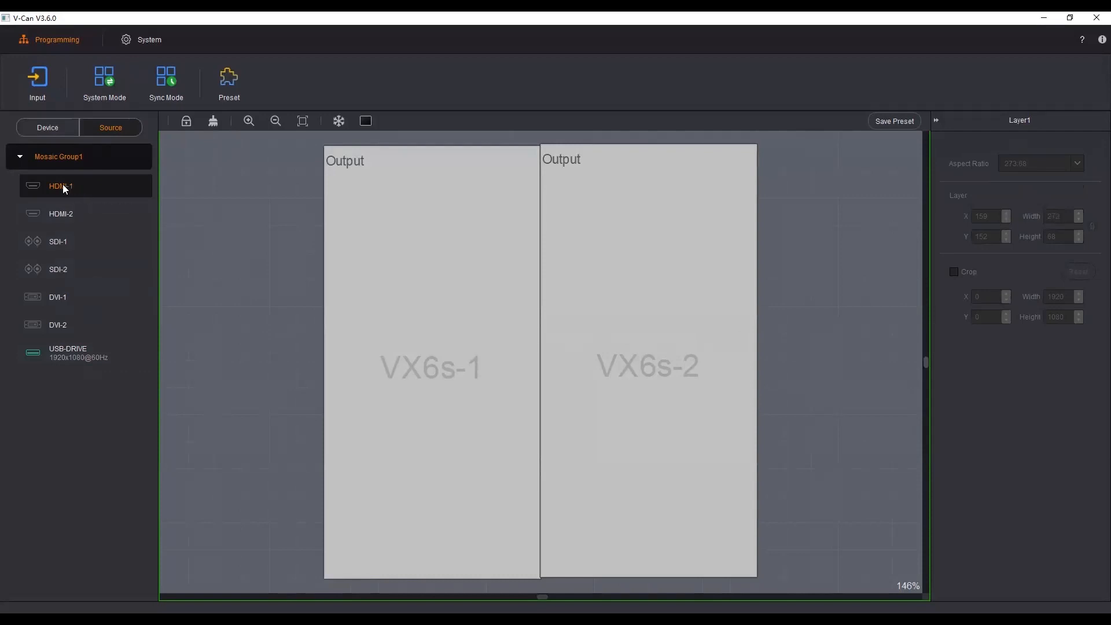
# Add an HDMI-1 layer across both outputs, position it at X 0, Y 0, resize it to about 565 × 441 and show its layer options
pyautogui.moveTo(63, 184); pyautogui.dragTo(498, 230)
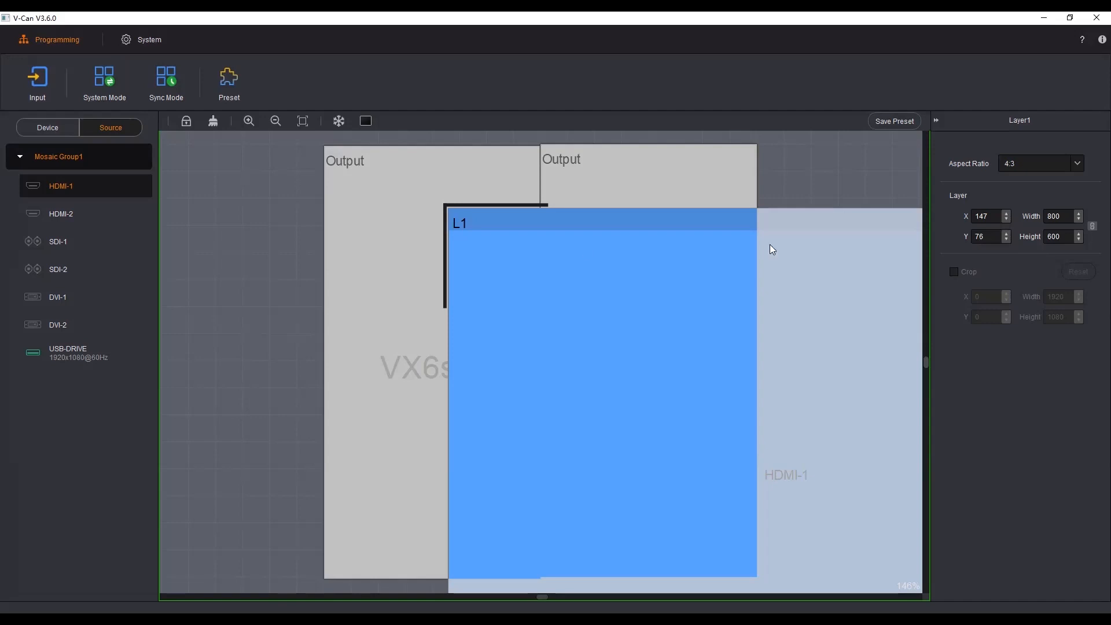
pyautogui.click(989, 219)
pyautogui.moveTo(631, 289); pyautogui.dragTo(508, 264)
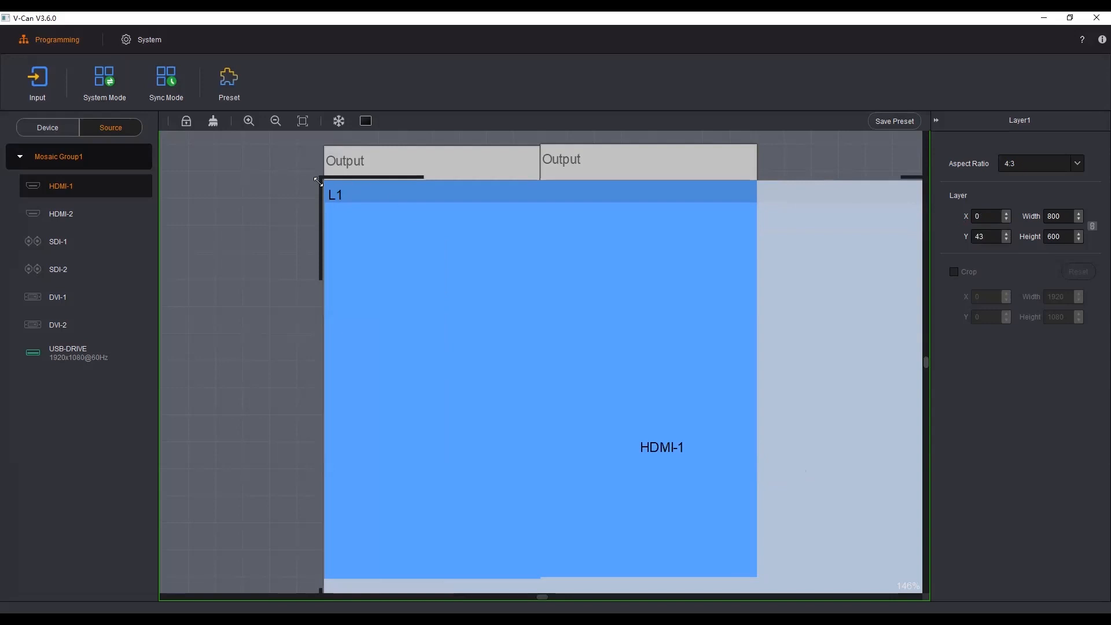
pyautogui.moveTo(318, 181); pyautogui.dragTo(428, 203)
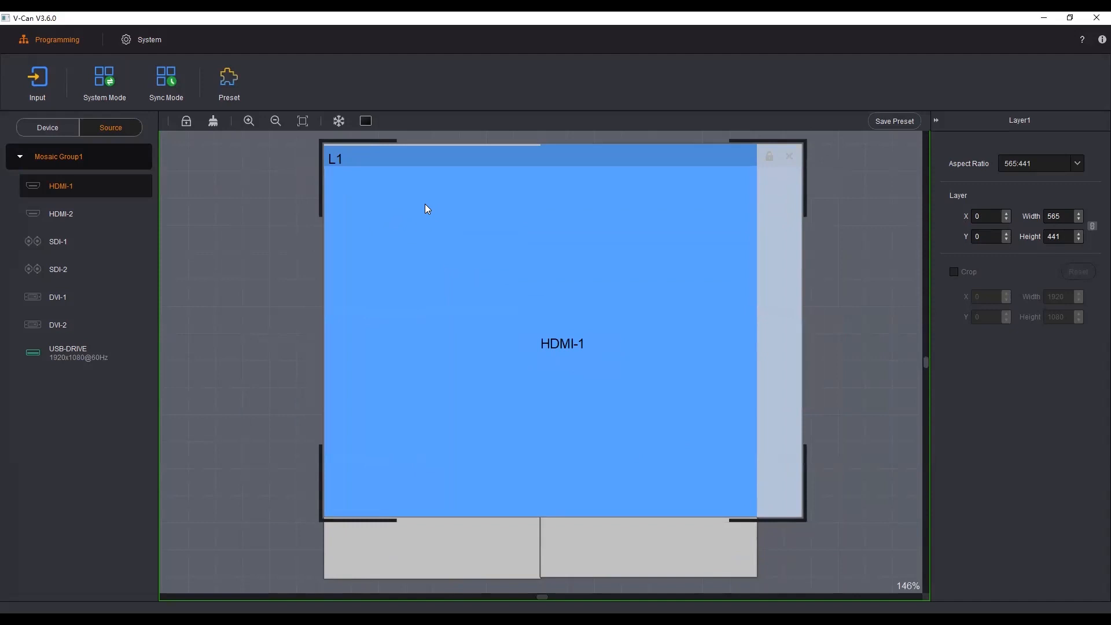
pyautogui.rightClick(468, 265)
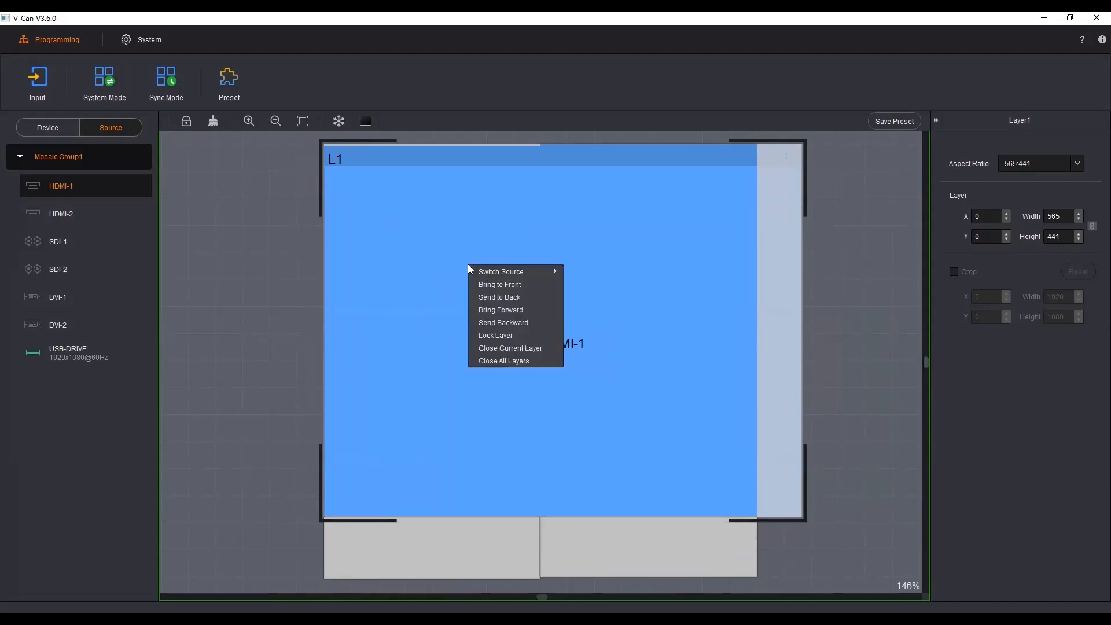
# Deselect the HDMI-1 layer and examine the canvas at different zoom levels, both enlarged and reduced
pyautogui.moveTo(487, 268)
pyautogui.click(246, 345)
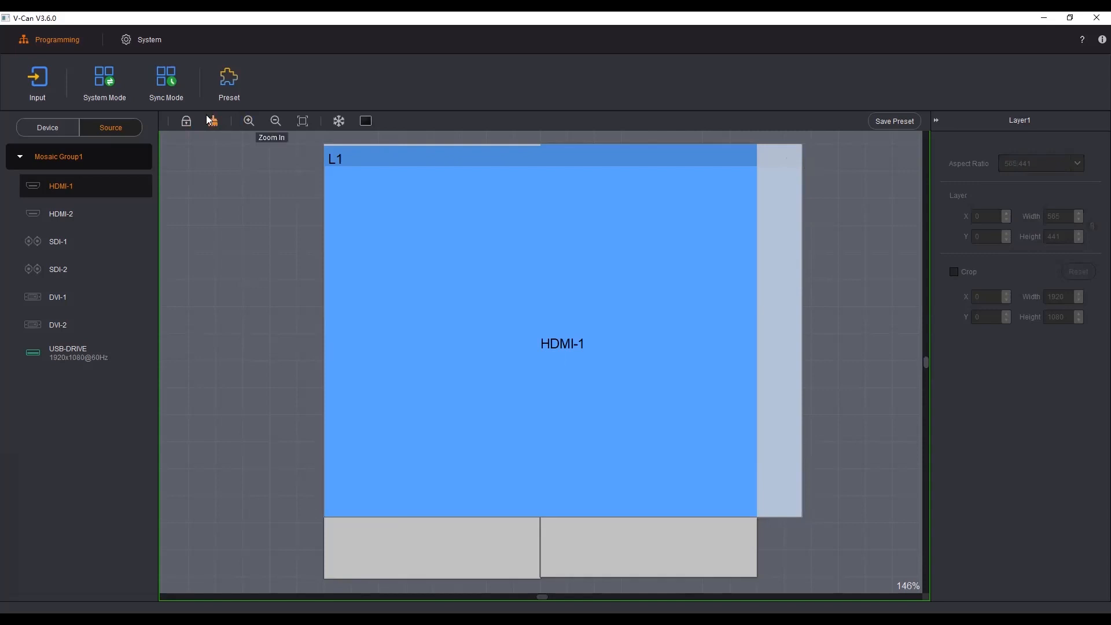
pyautogui.click(248, 121)
pyautogui.click(274, 121)
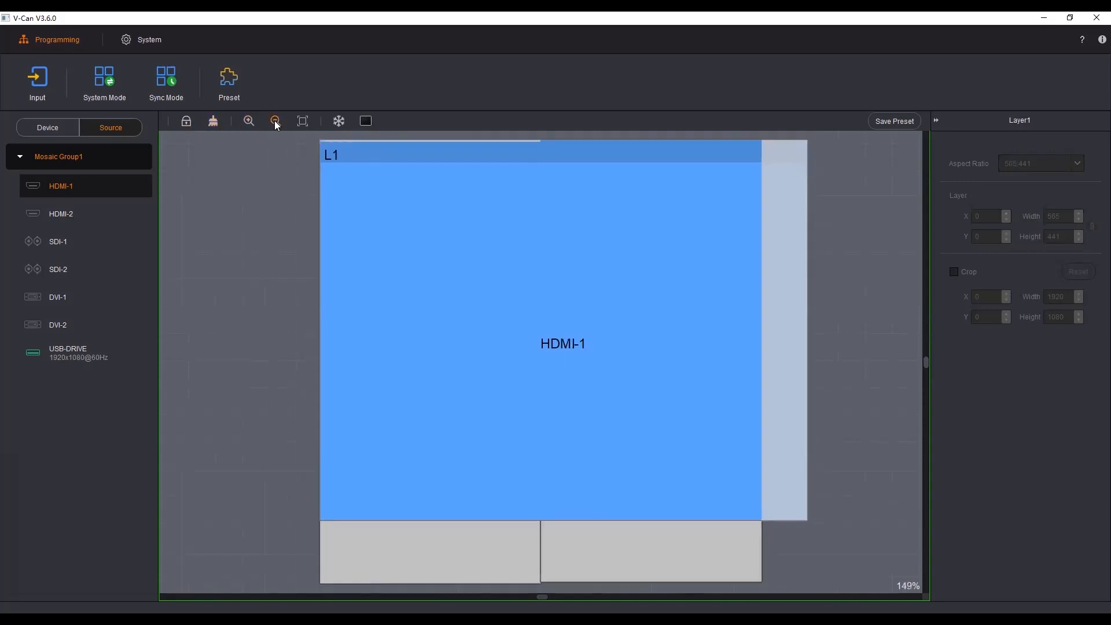
pyautogui.click(275, 122)
pyautogui.click(275, 122)
pyautogui.click(275, 122)
pyautogui.click(275, 121)
pyautogui.click(249, 121)
pyautogui.click(249, 121)
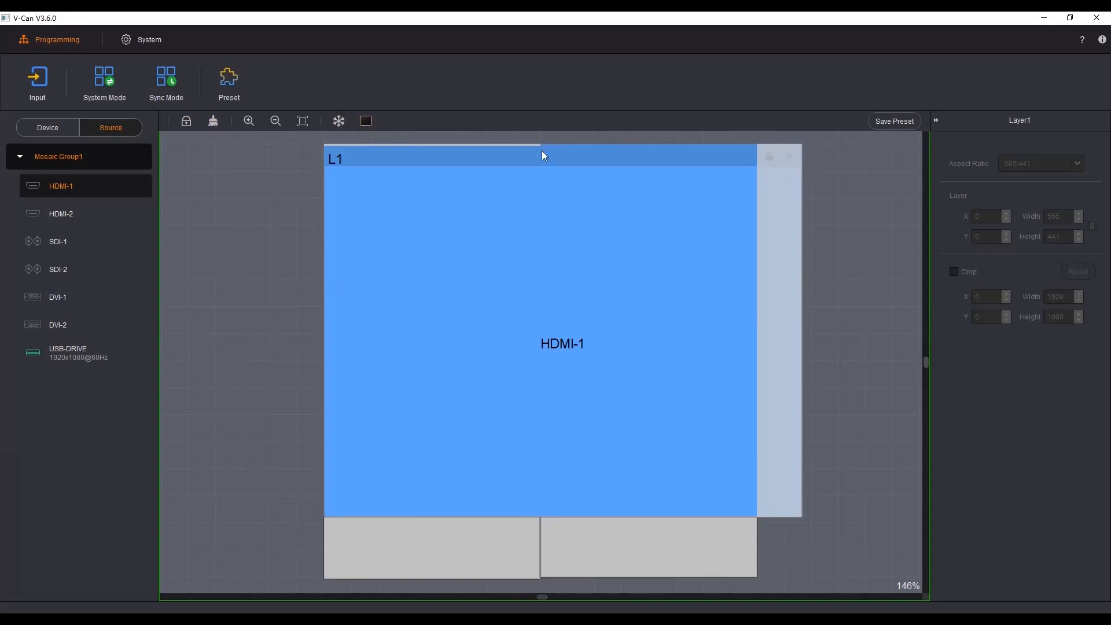
# View the preset slots available for saving and the list of presets for loading, and close both without changes
pyautogui.click(895, 123)
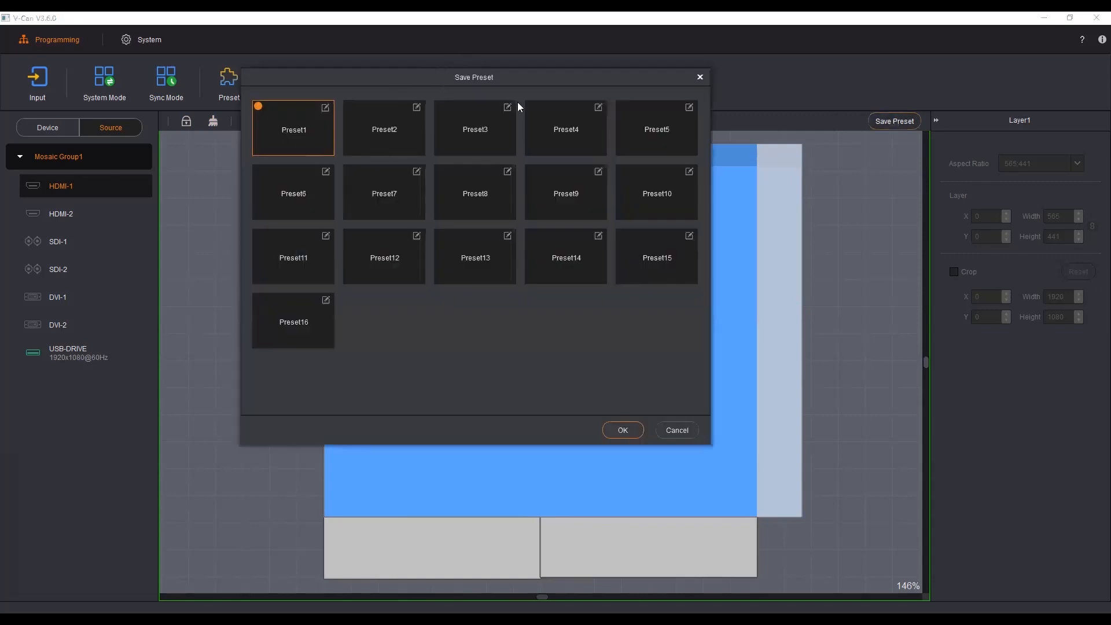
pyautogui.moveTo(397, 79); pyautogui.dragTo(535, 106)
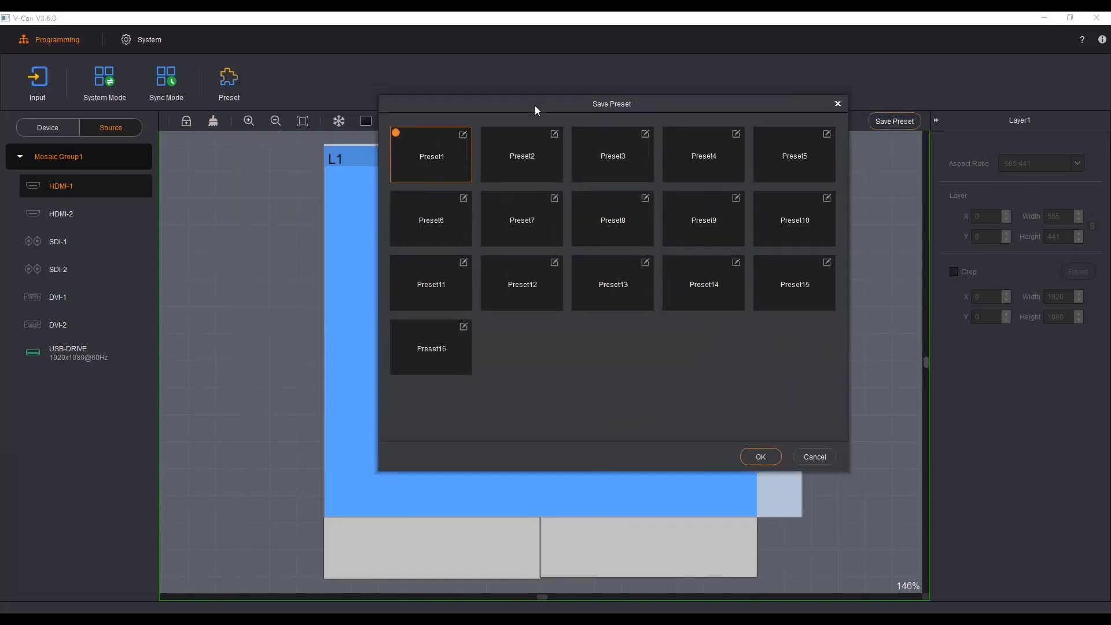
pyautogui.click(838, 104)
pyautogui.click(229, 80)
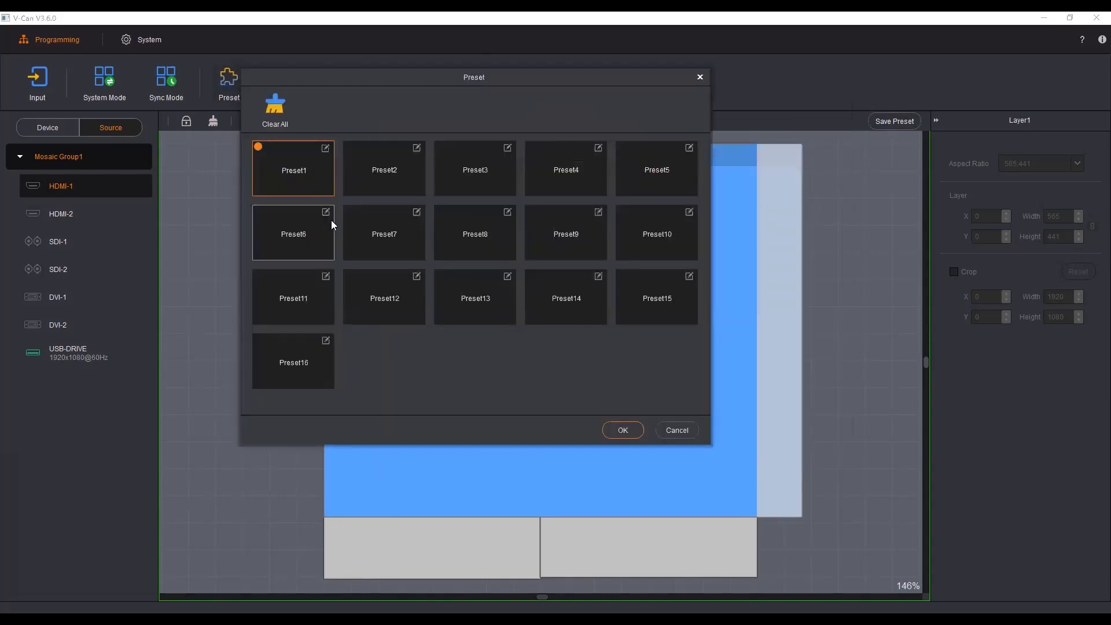
pyautogui.click(697, 76)
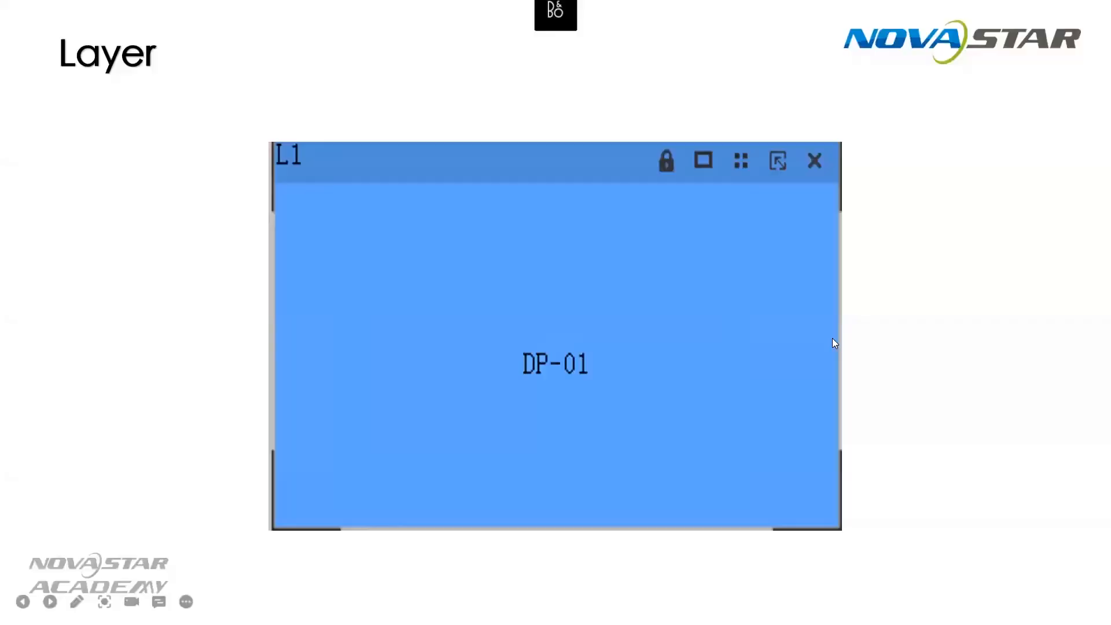
pyautogui.click(883, 288)
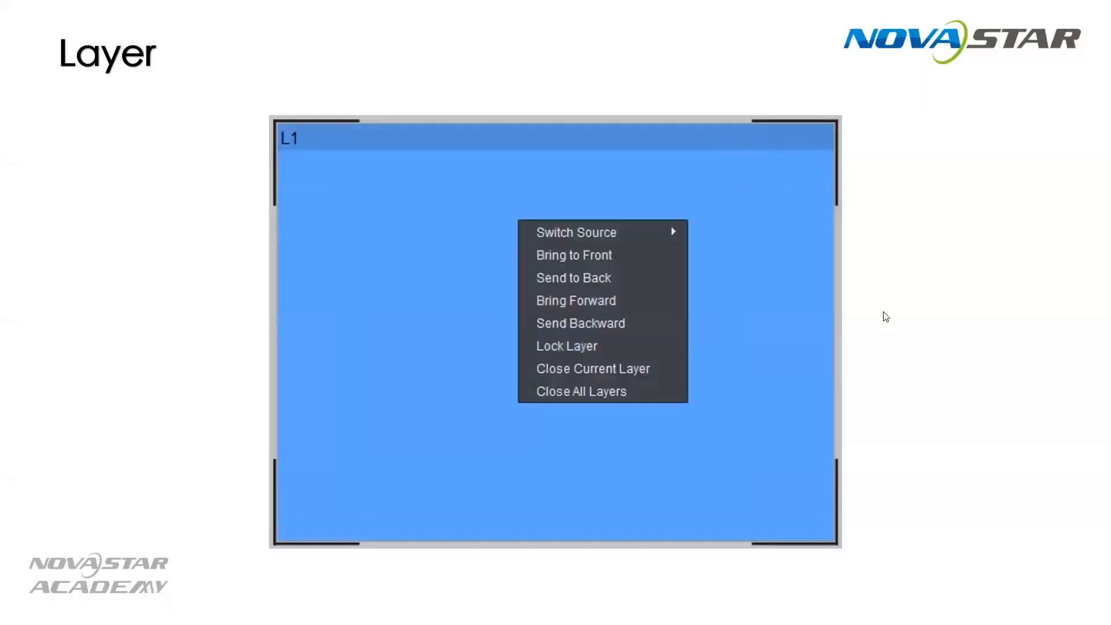
pyautogui.click(885, 317)
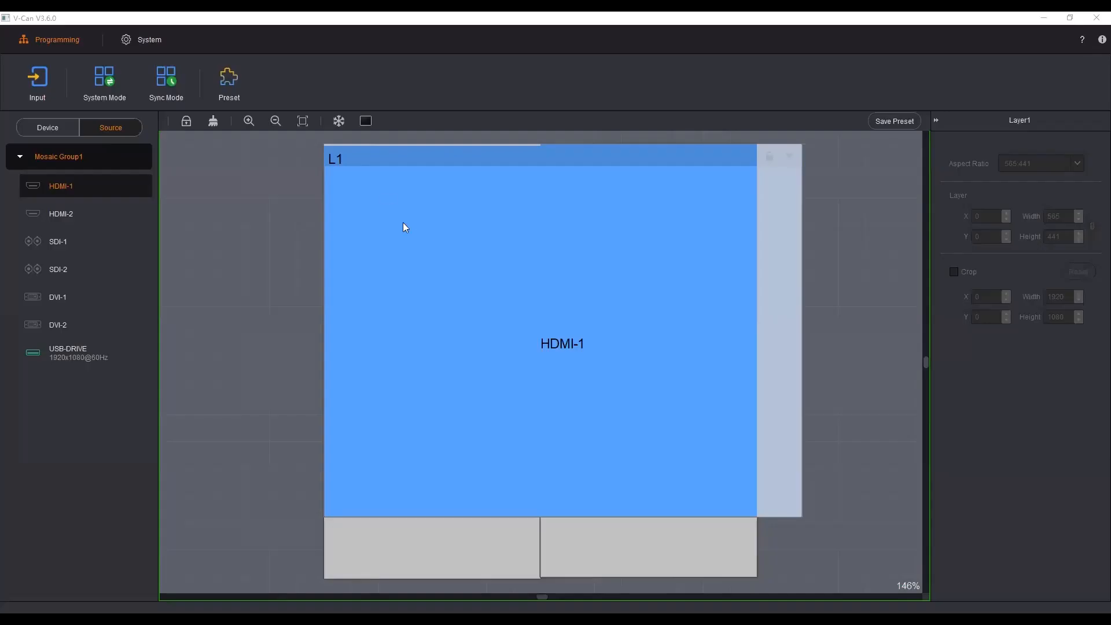
# Switch the system mode to Switcher and take the HDMI-1 layer from PVW to PGM
pyautogui.click(109, 90)
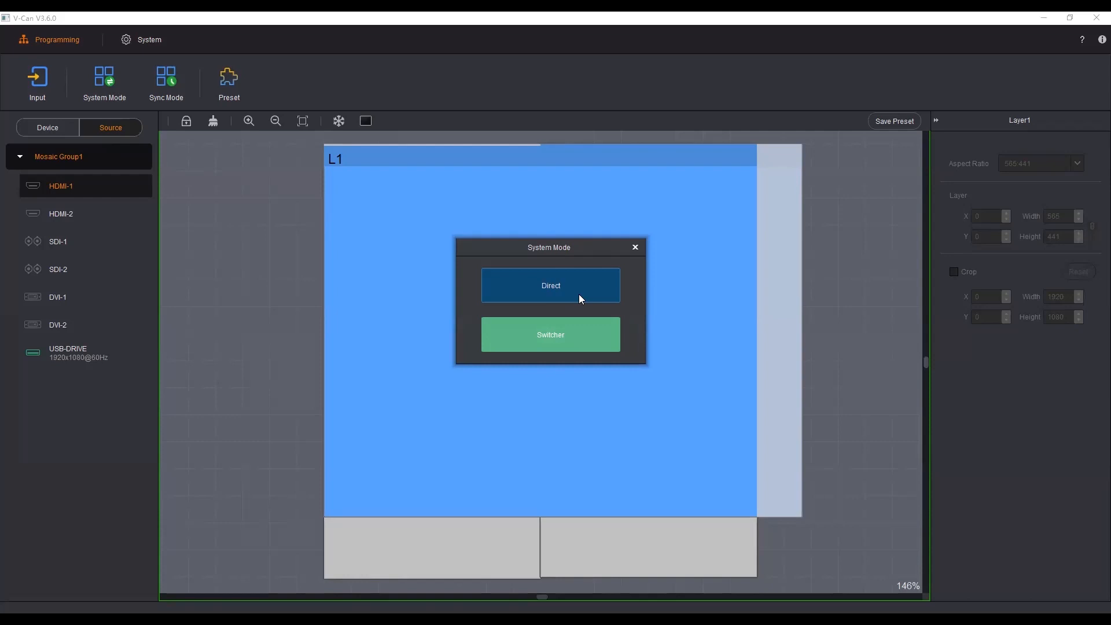
pyautogui.click(553, 338)
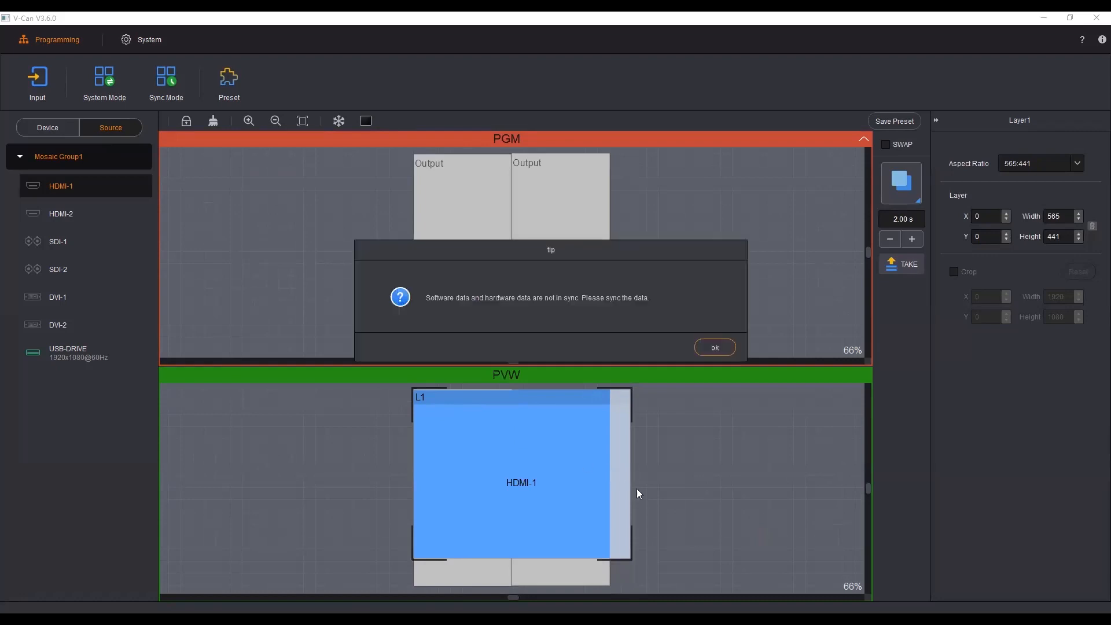
pyautogui.click(718, 345)
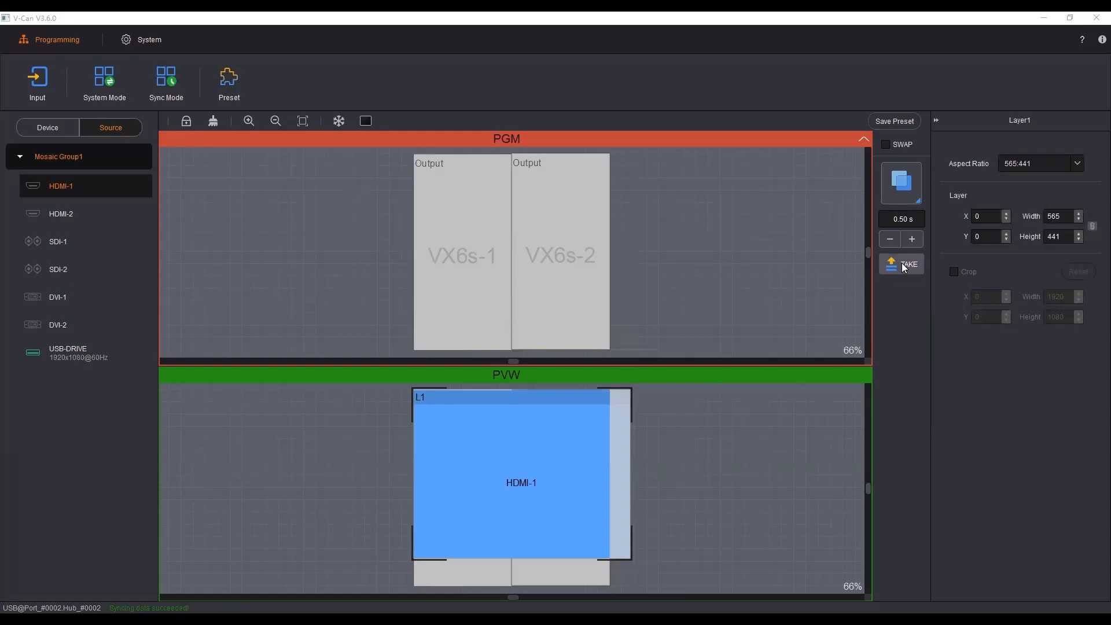
pyautogui.click(904, 267)
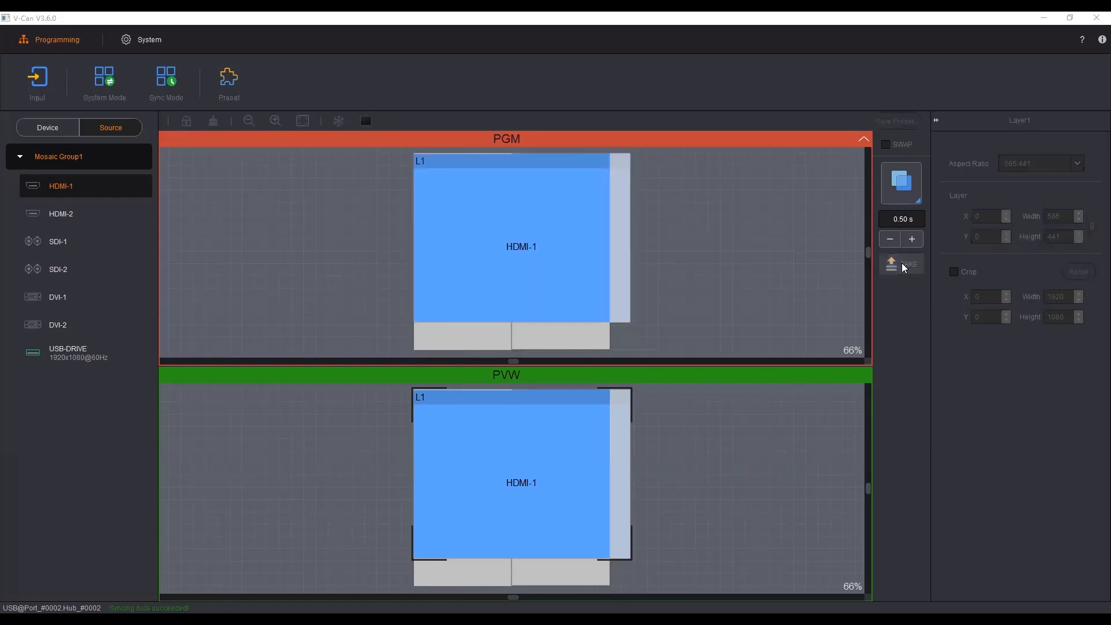